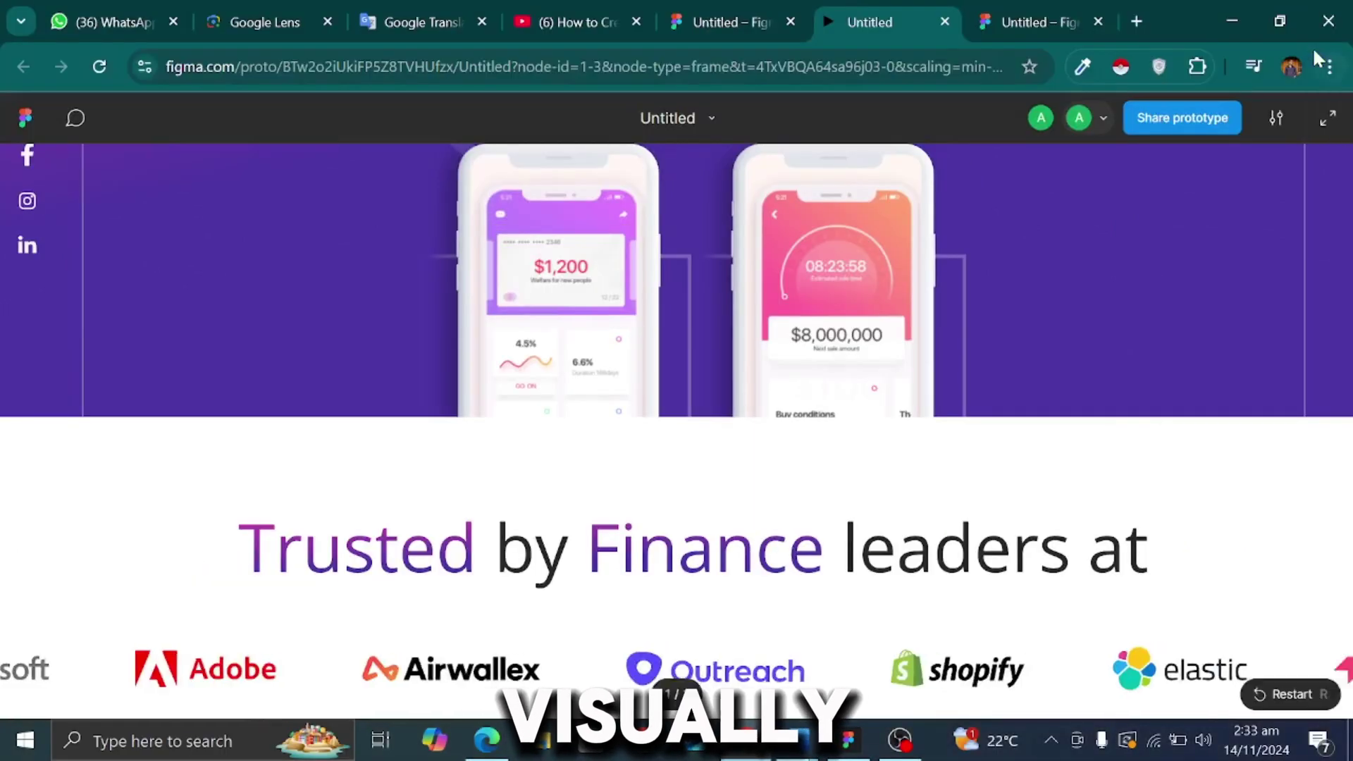
{"action": "scroll", "coordinate": [1052, 281], "scroll_direction": "down", "scroll_amount": 2}
{"action": "scroll", "coordinate": [1055, 283], "scroll_direction": "up", "scroll_amount": 1}
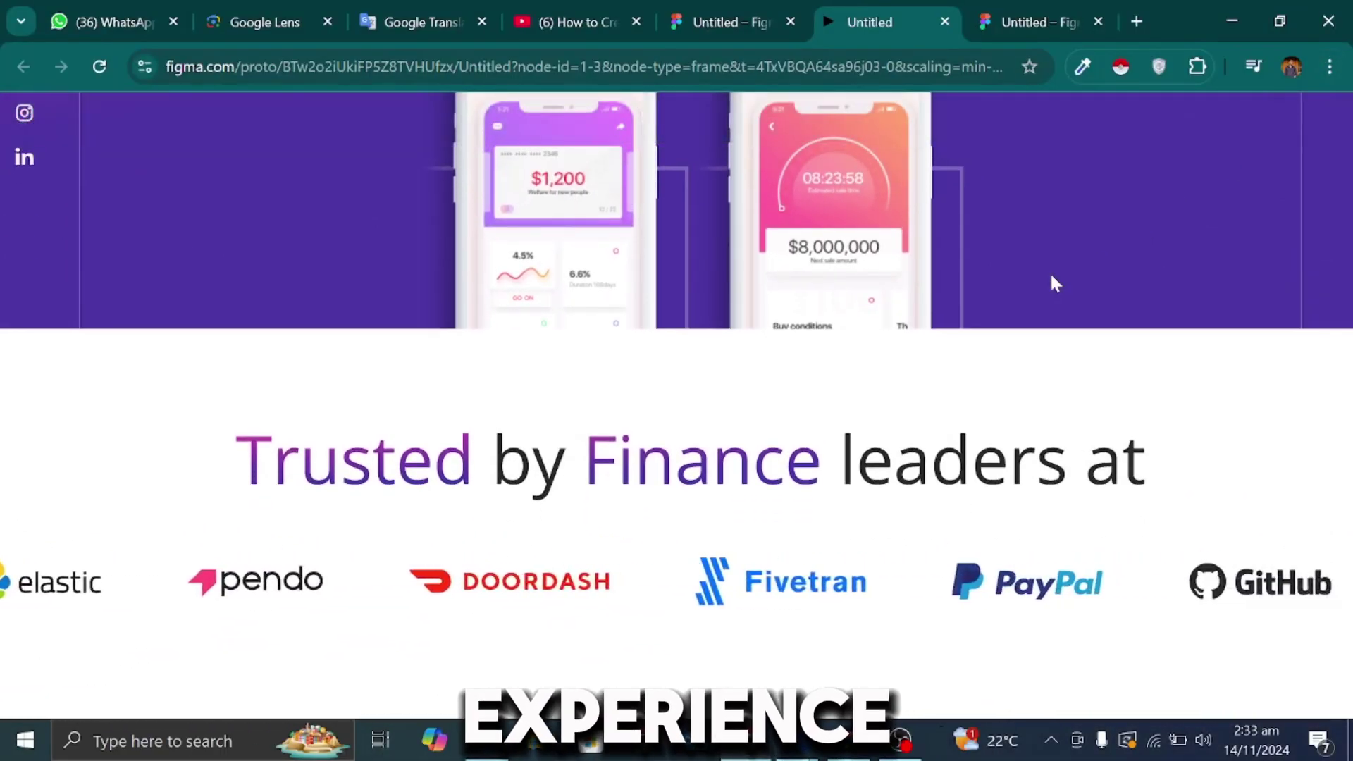
{"action": "scroll", "coordinate": [1052, 279], "scroll_direction": "up", "scroll_amount": 5}
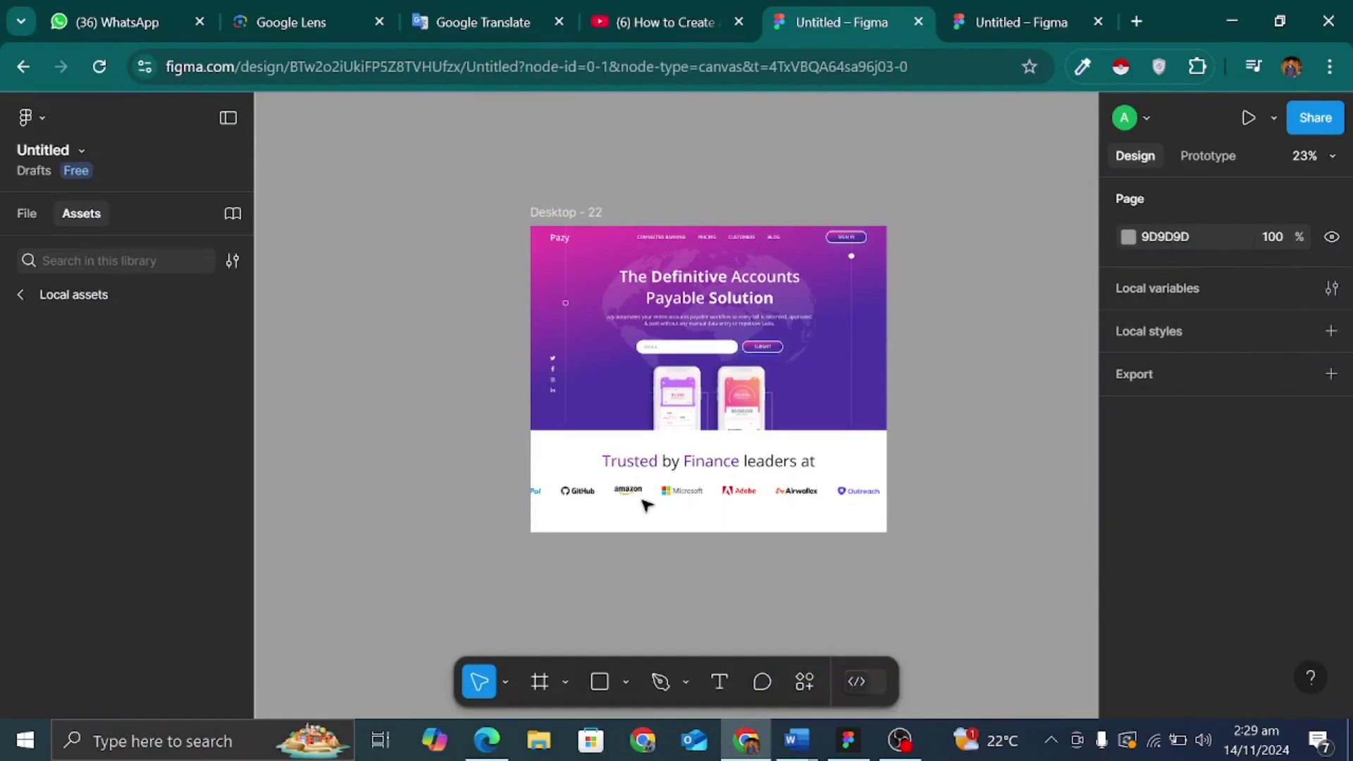
Step: Move the company logo group out of the Desktop - 22 frame onto the canvas above it and ungroup it
{"action": "left_click", "coordinate": [665, 493]}
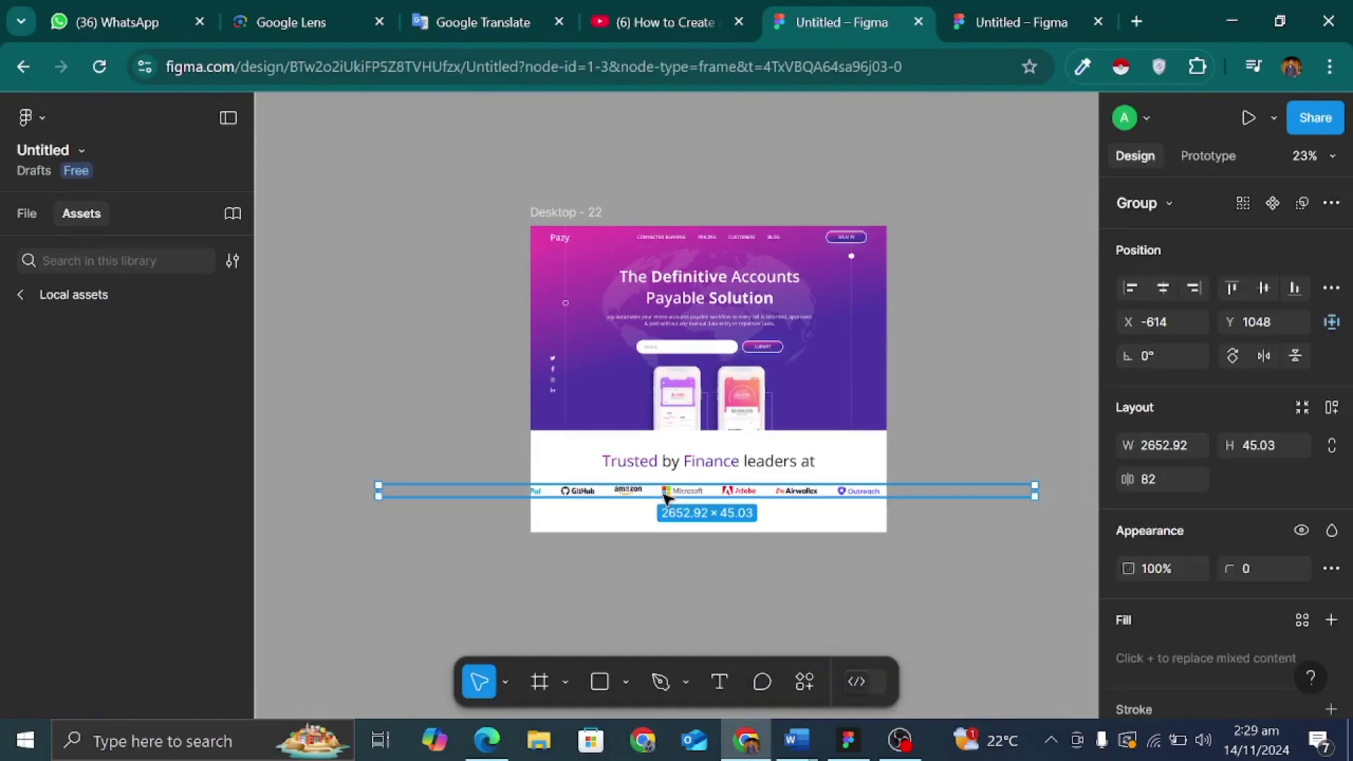
{"action": "left_click_drag", "start_coordinate": [665, 496], "coordinate": [688, 134]}
{"action": "scroll", "coordinate": [689, 134], "scroll_direction": "up", "scroll_amount": 3}
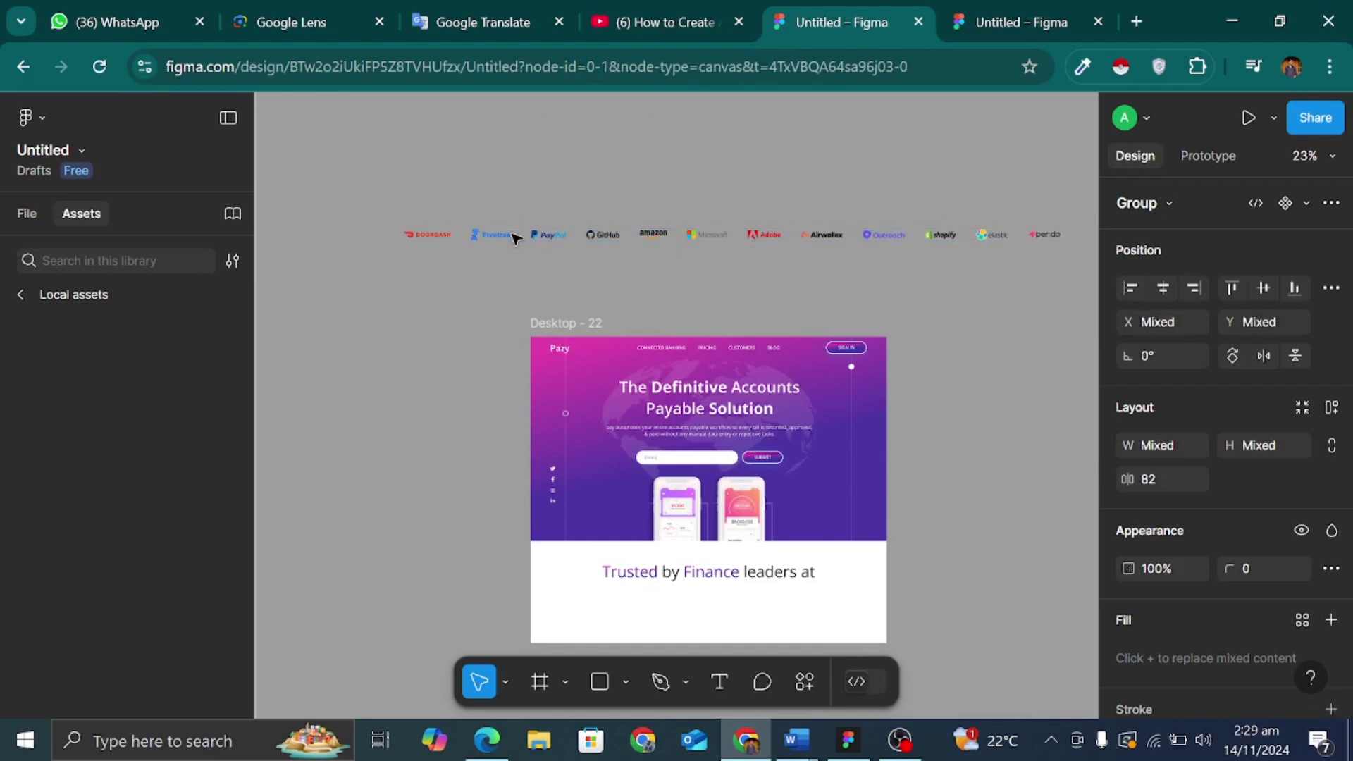
{"action": "left_click", "coordinate": [530, 215]}
{"action": "scroll", "coordinate": [530, 215], "scroll_direction": "up", "scroll_amount": 1}
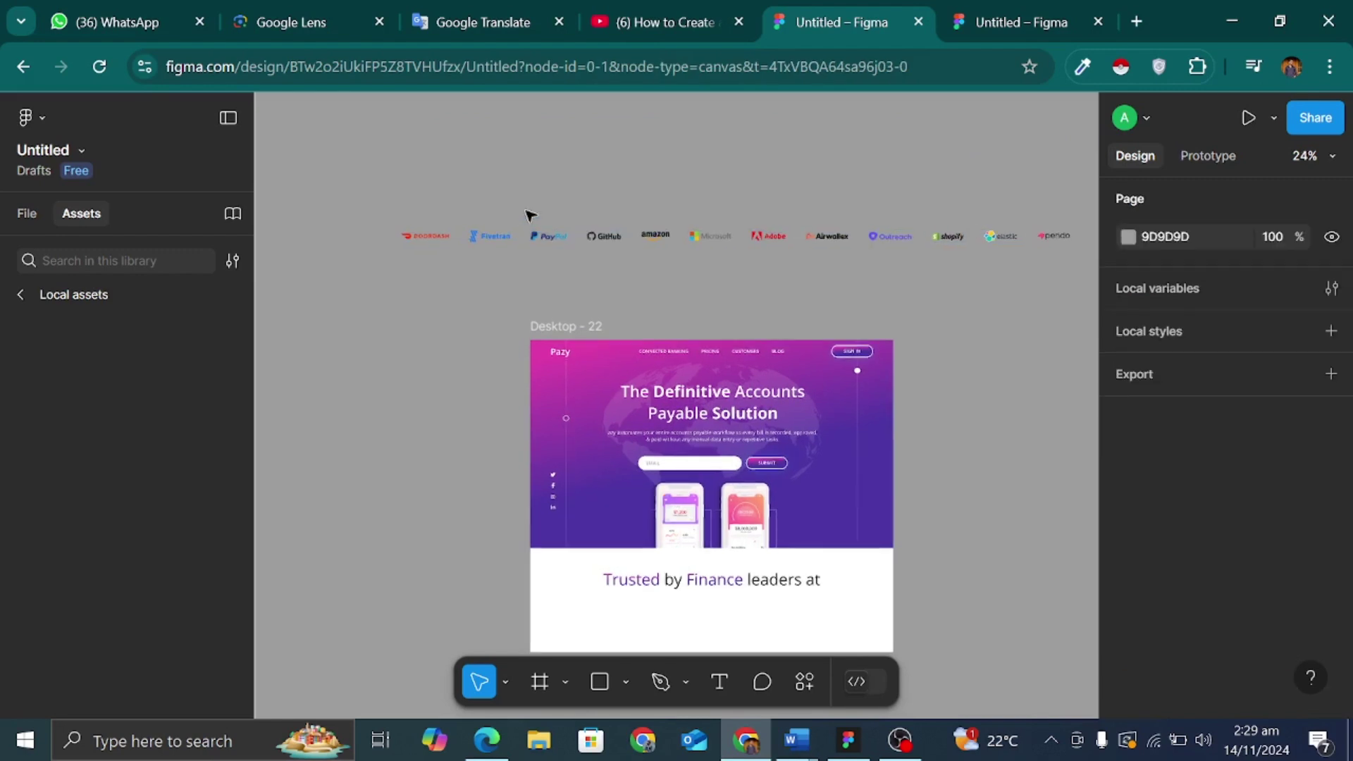
Step: Wrap all the loose logos above the page frame in one horizontal auto layout frame
{"action": "left_click_drag", "start_coordinate": [362, 197], "coordinate": [979, 294]}
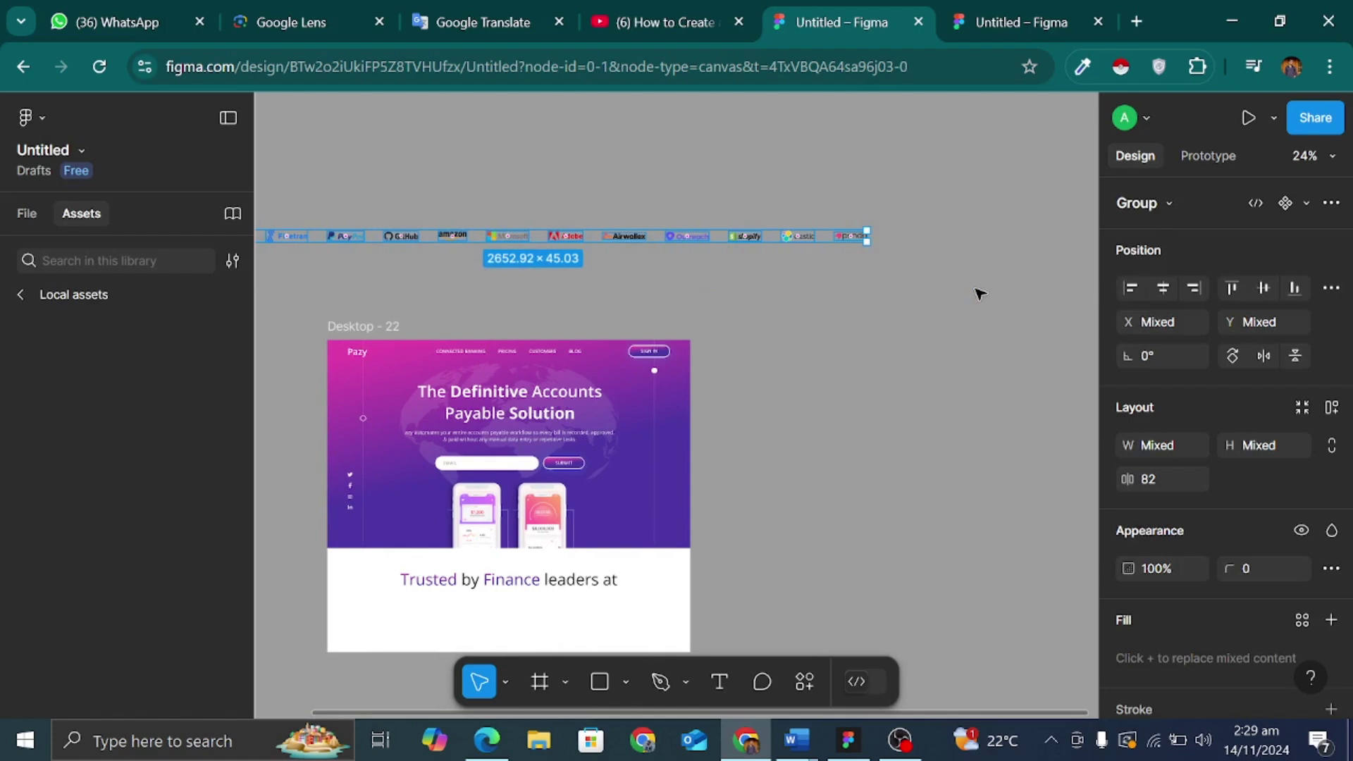
{"action": "key", "text": "shift+a"}
{"action": "scroll", "coordinate": [979, 294], "scroll_direction": "left", "scroll_amount": 3}
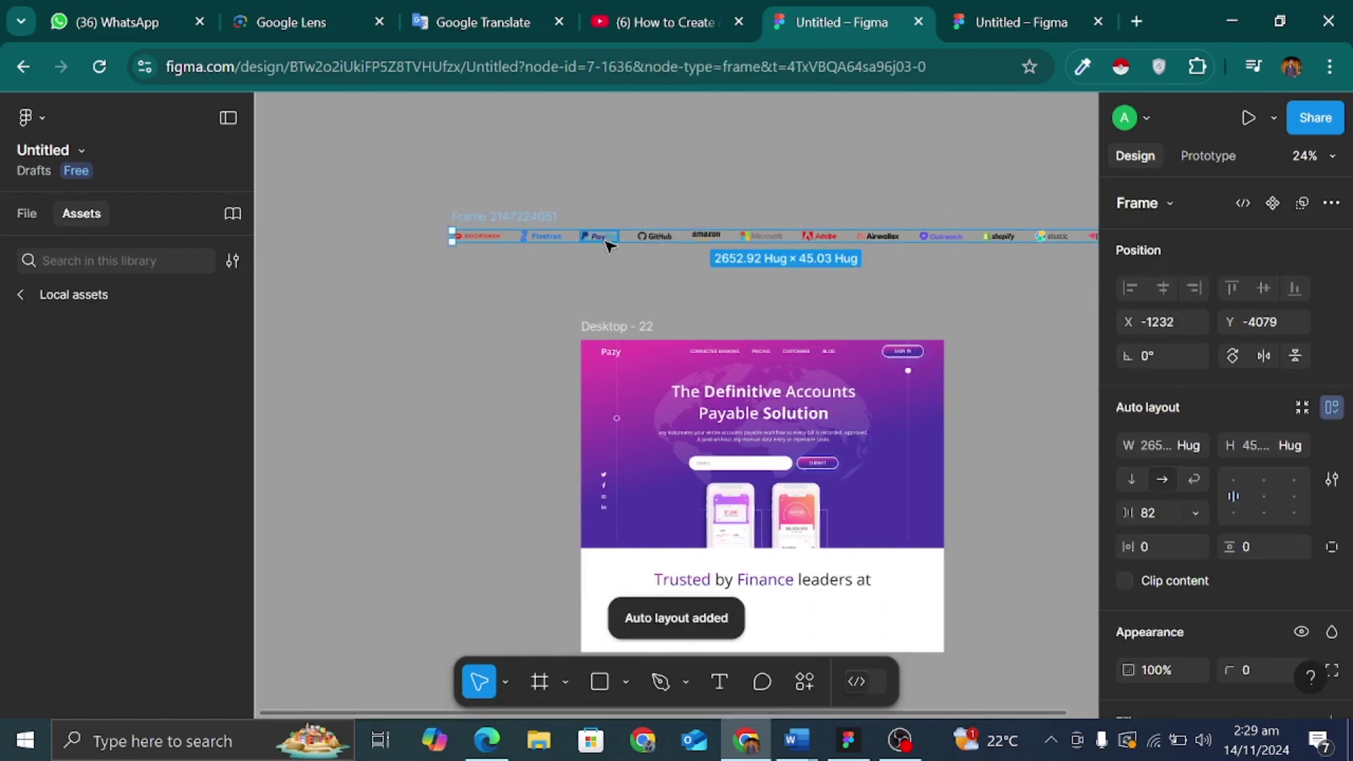
{"action": "scroll", "coordinate": [607, 245], "scroll_direction": "right", "scroll_amount": 2}
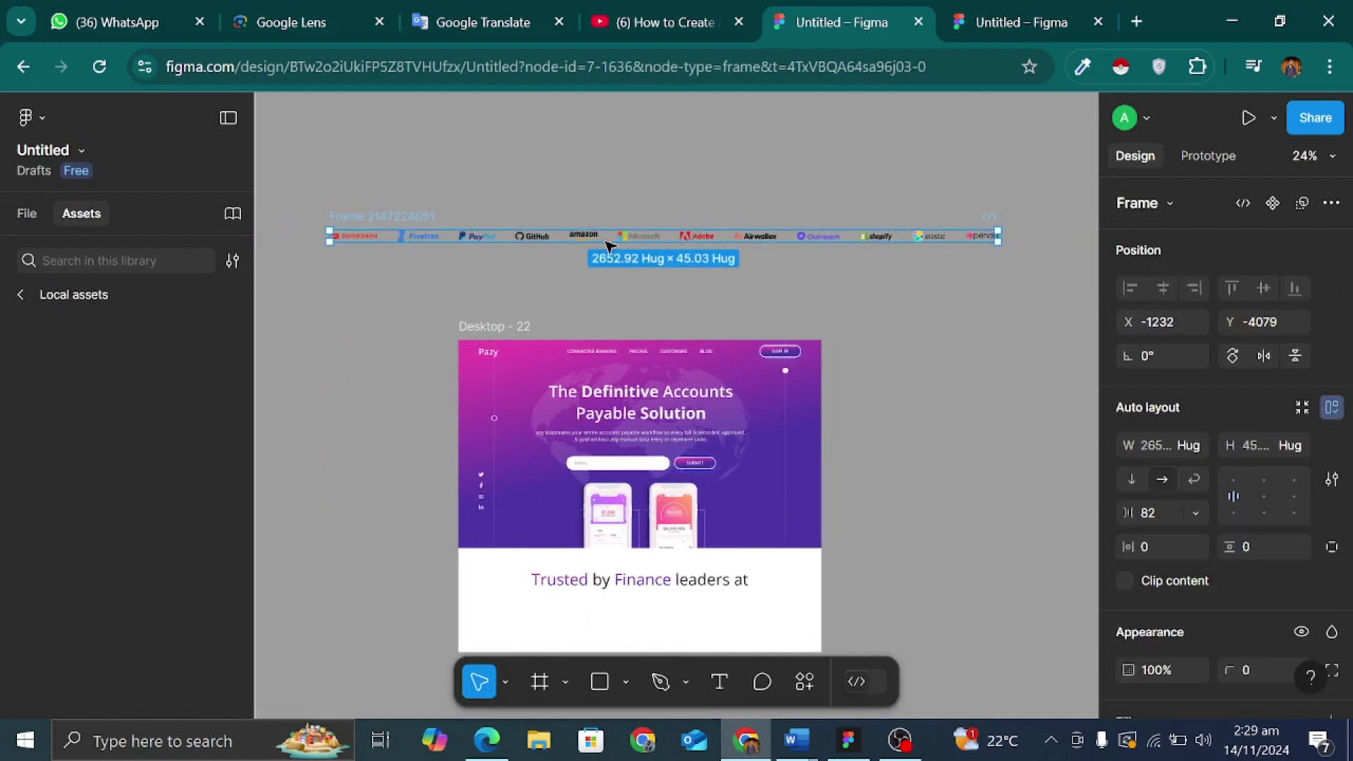
Step: Duplicate all twelve logos, from DoorDash to Pendo, inside the auto layout frame so the set repeats in the row
{"action": "left_click", "coordinate": [363, 238]}
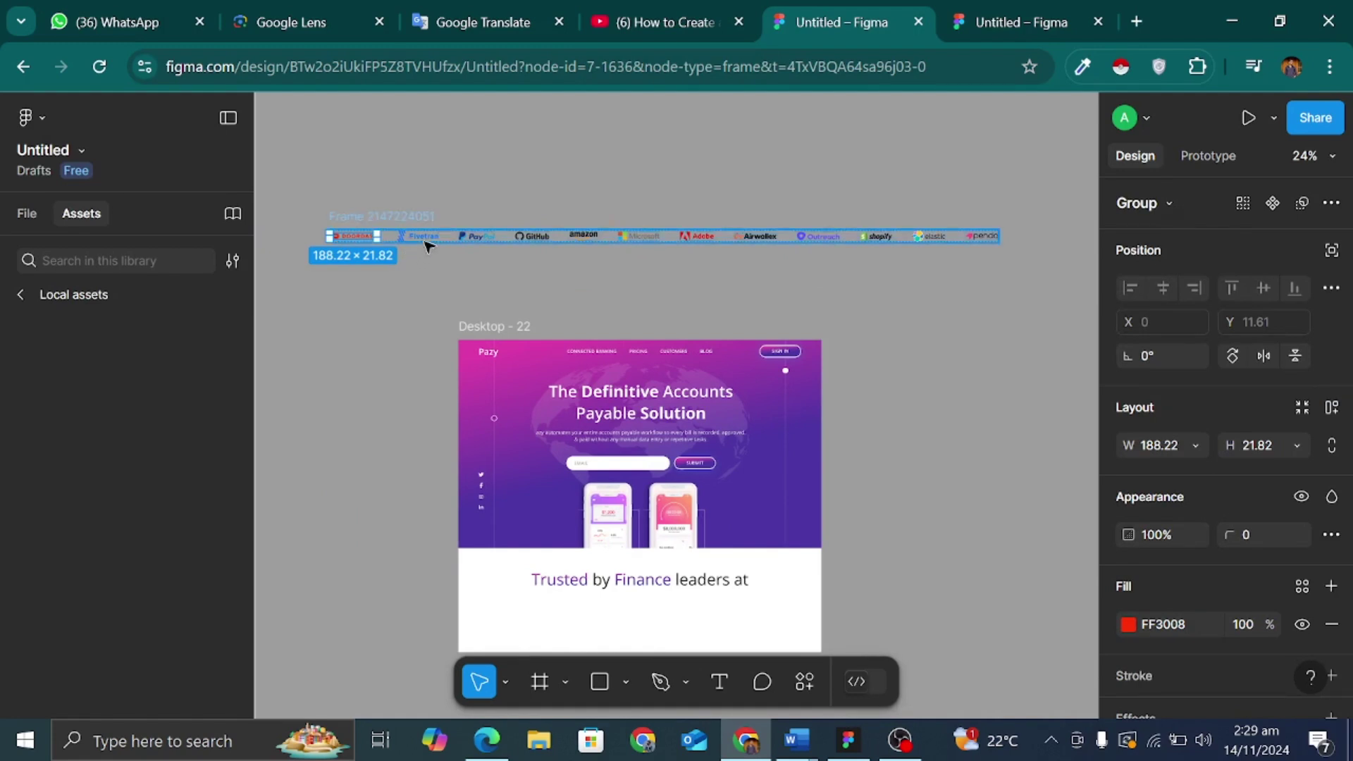
{"action": "left_click", "coordinate": [421, 237], "text": "shift"}
{"action": "left_click", "coordinate": [472, 240], "text": "shift"}
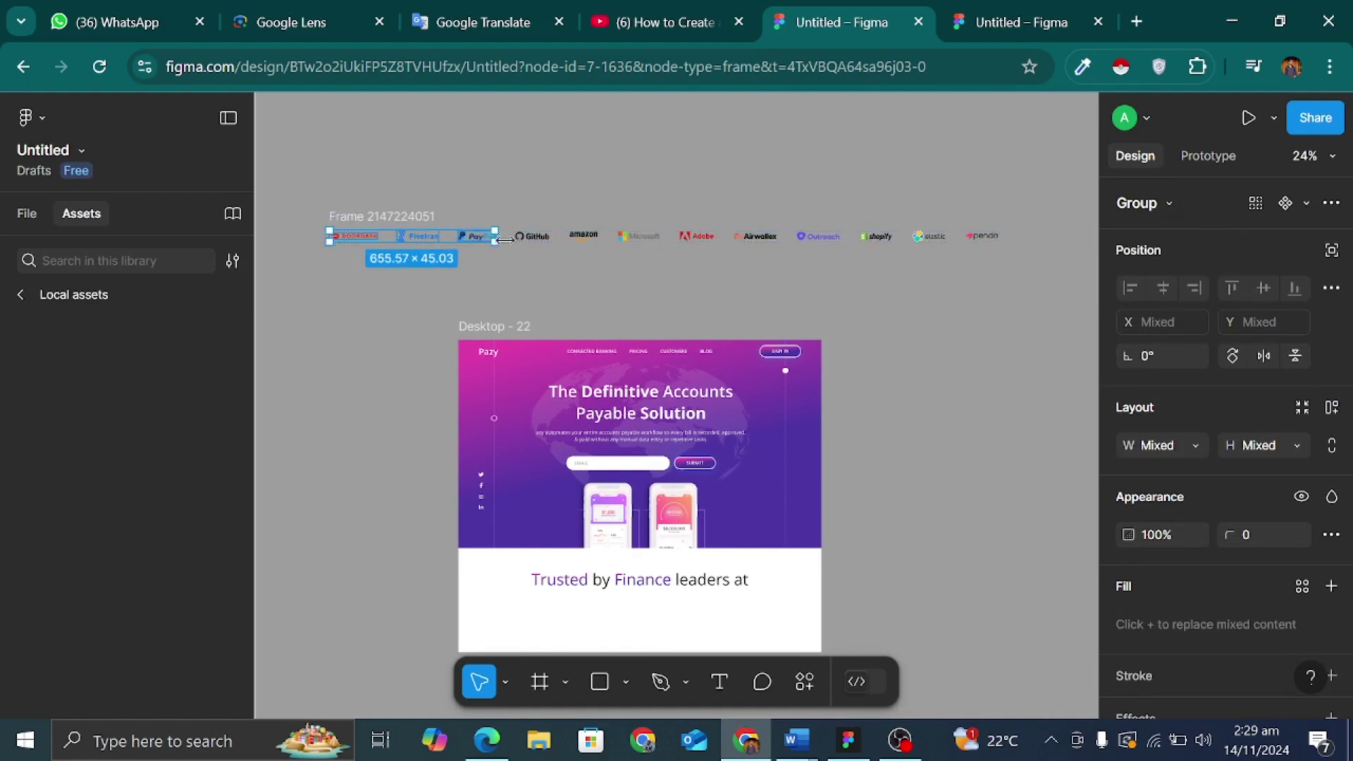
{"action": "left_click", "coordinate": [536, 239], "text": "shift"}
{"action": "left_click", "coordinate": [582, 240], "text": "shift"}
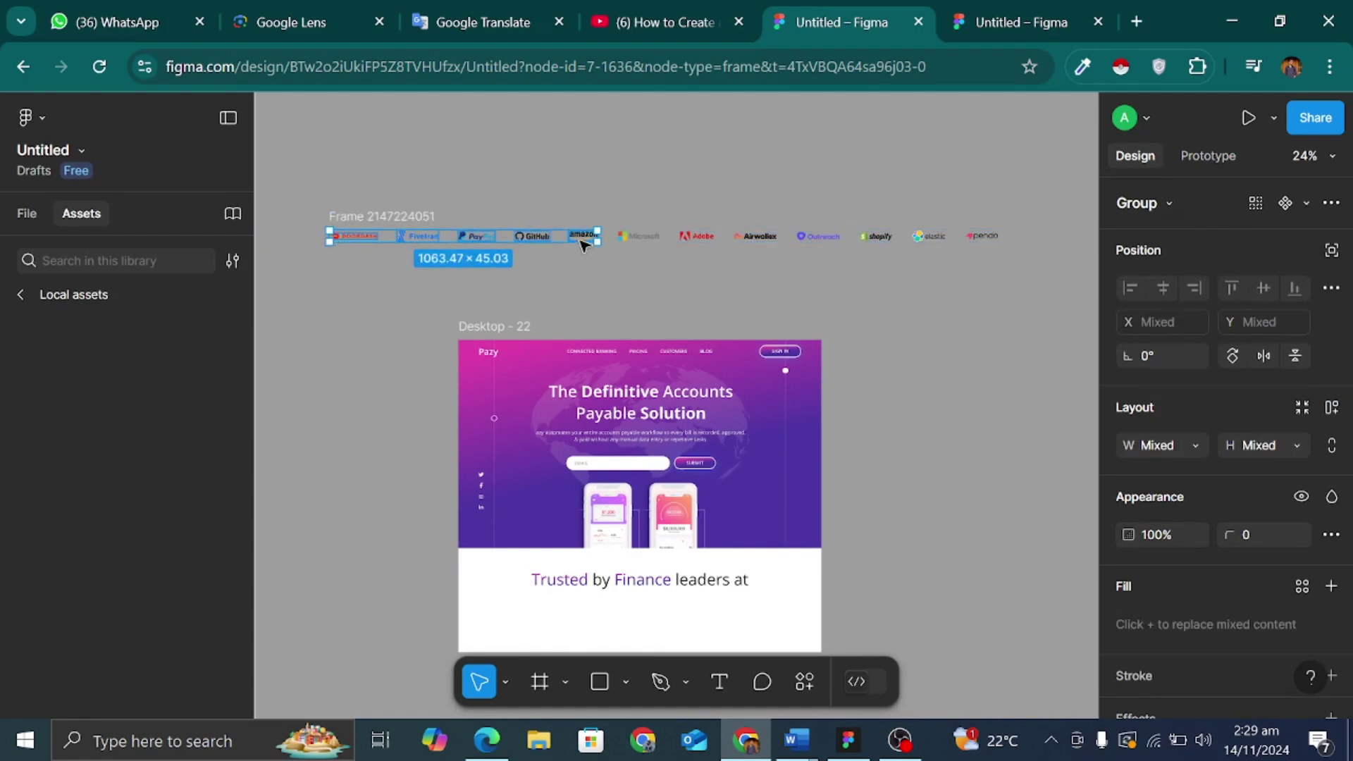
{"action": "left_click", "coordinate": [638, 237], "text": "shift"}
{"action": "left_click", "coordinate": [698, 238], "text": "shift"}
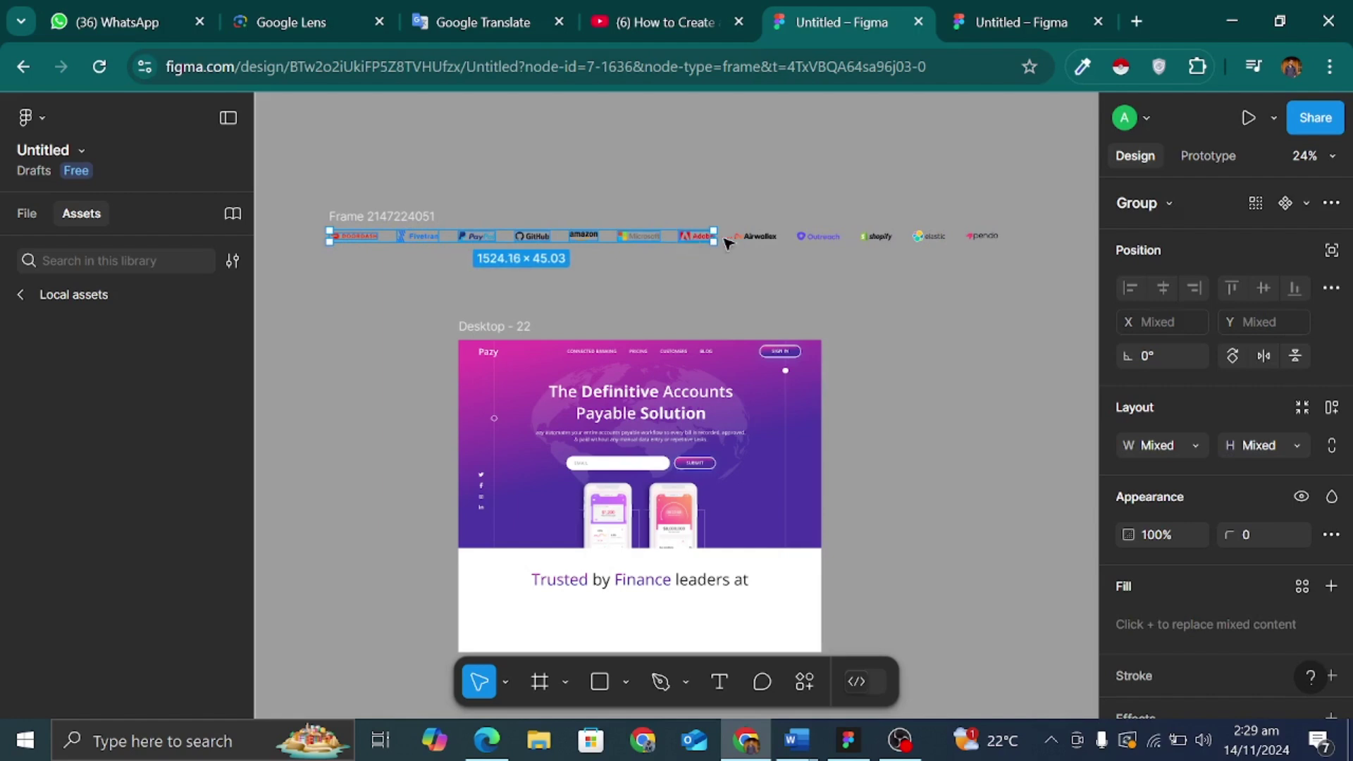
{"action": "left_click", "coordinate": [756, 237], "text": "shift"}
{"action": "left_click", "coordinate": [819, 238], "text": "shift"}
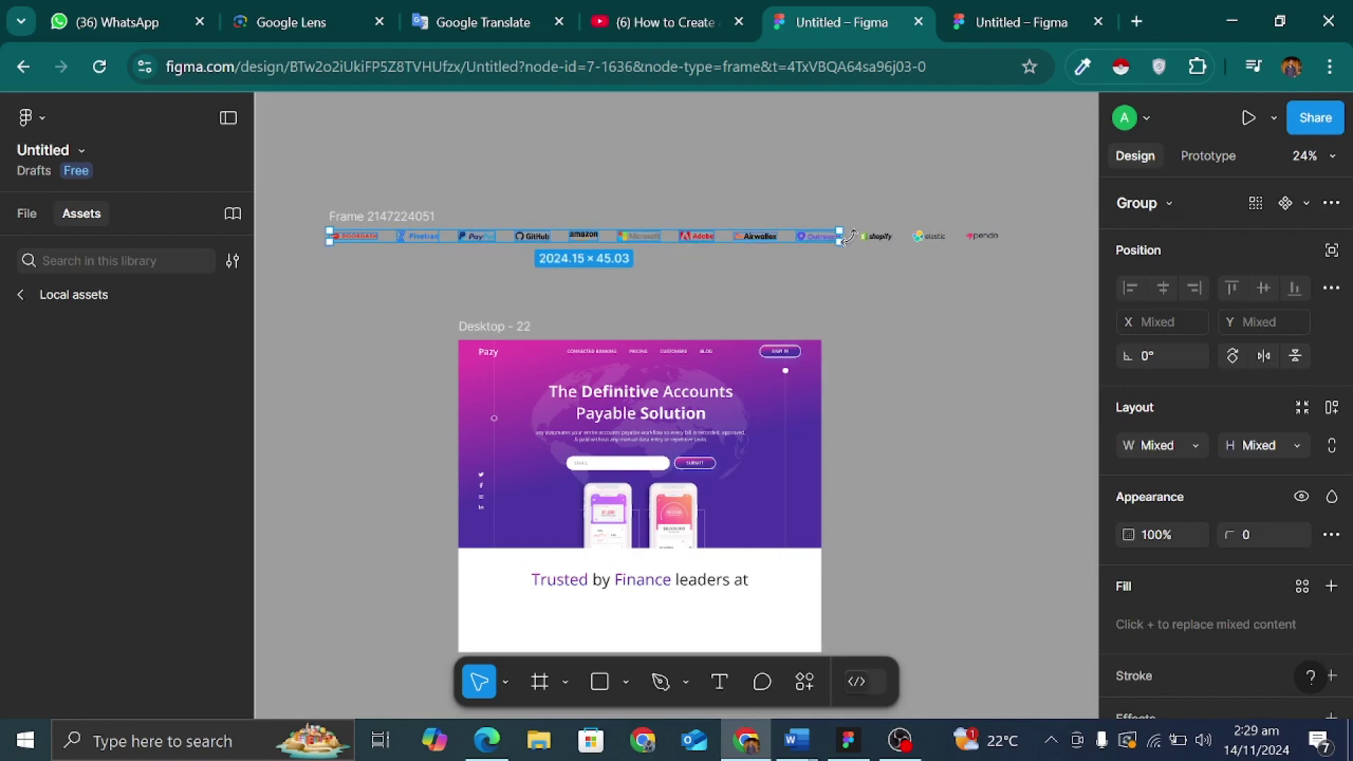
{"action": "left_click", "coordinate": [879, 237], "text": "shift"}
{"action": "left_click", "coordinate": [929, 237], "text": "shift"}
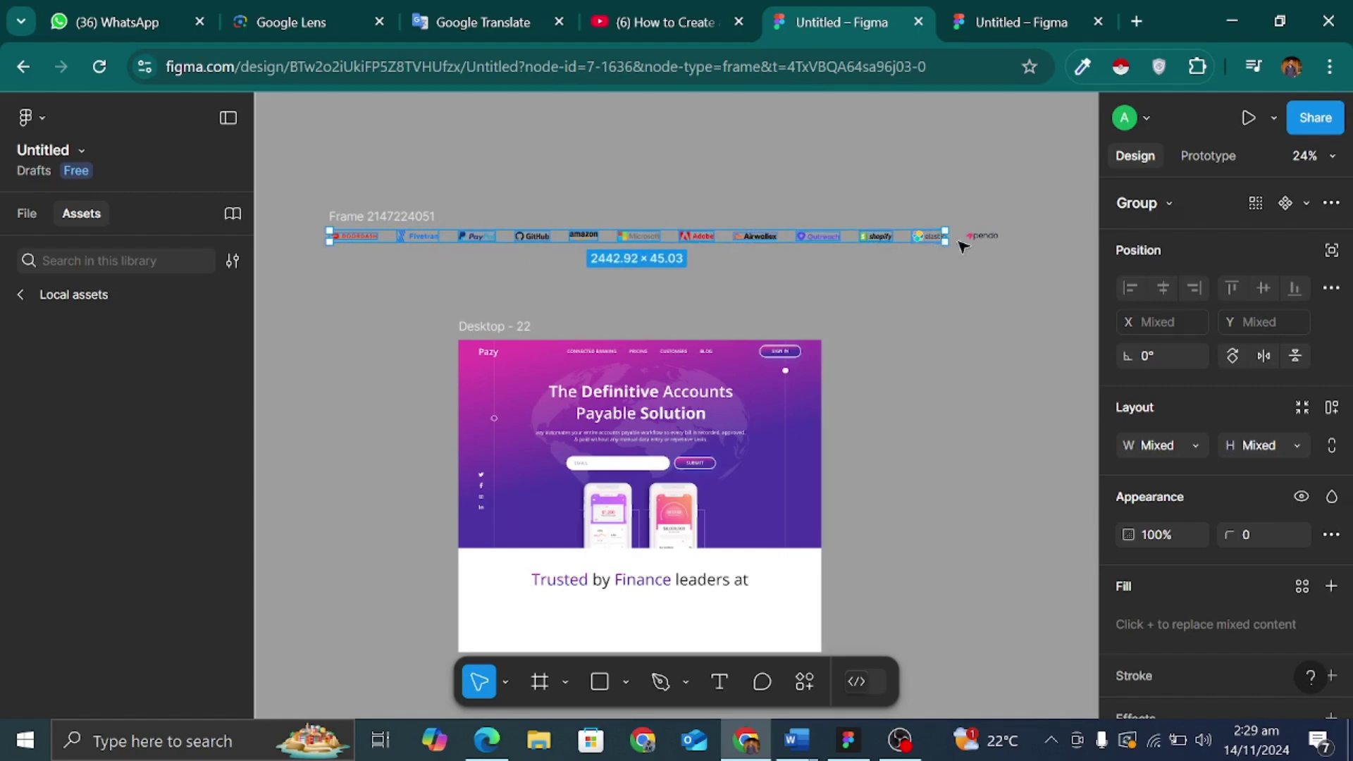
{"action": "left_click", "coordinate": [984, 238], "text": "shift"}
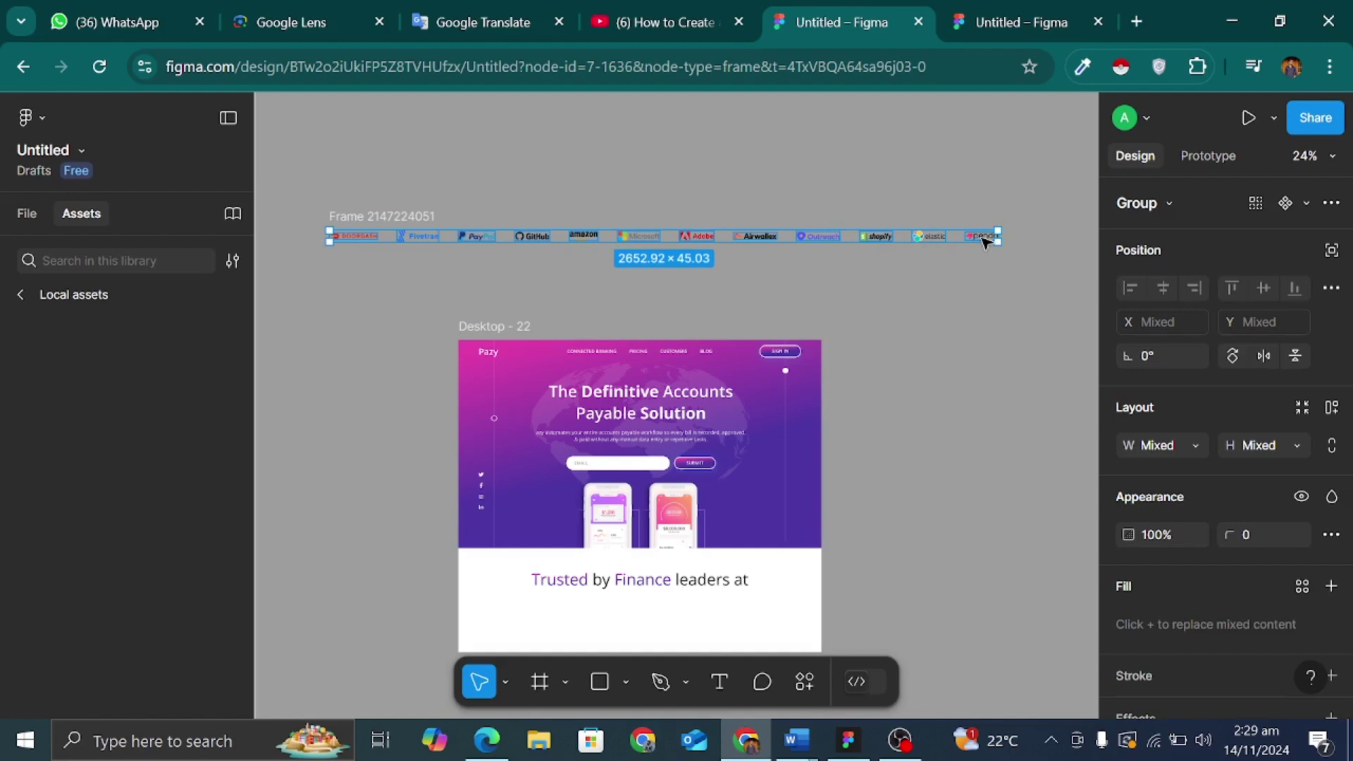
{"action": "left_click", "coordinate": [408, 217]}
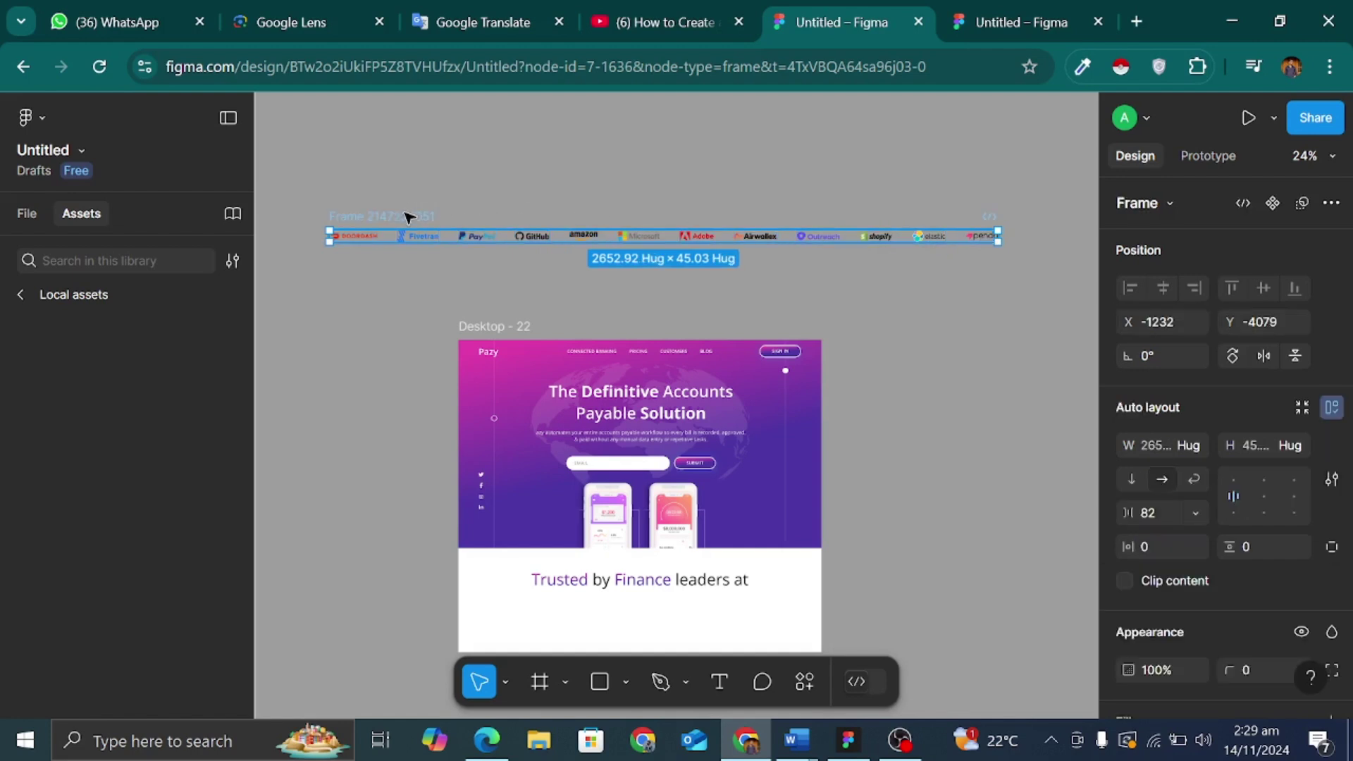
{"action": "key", "text": "ctrl+v"}
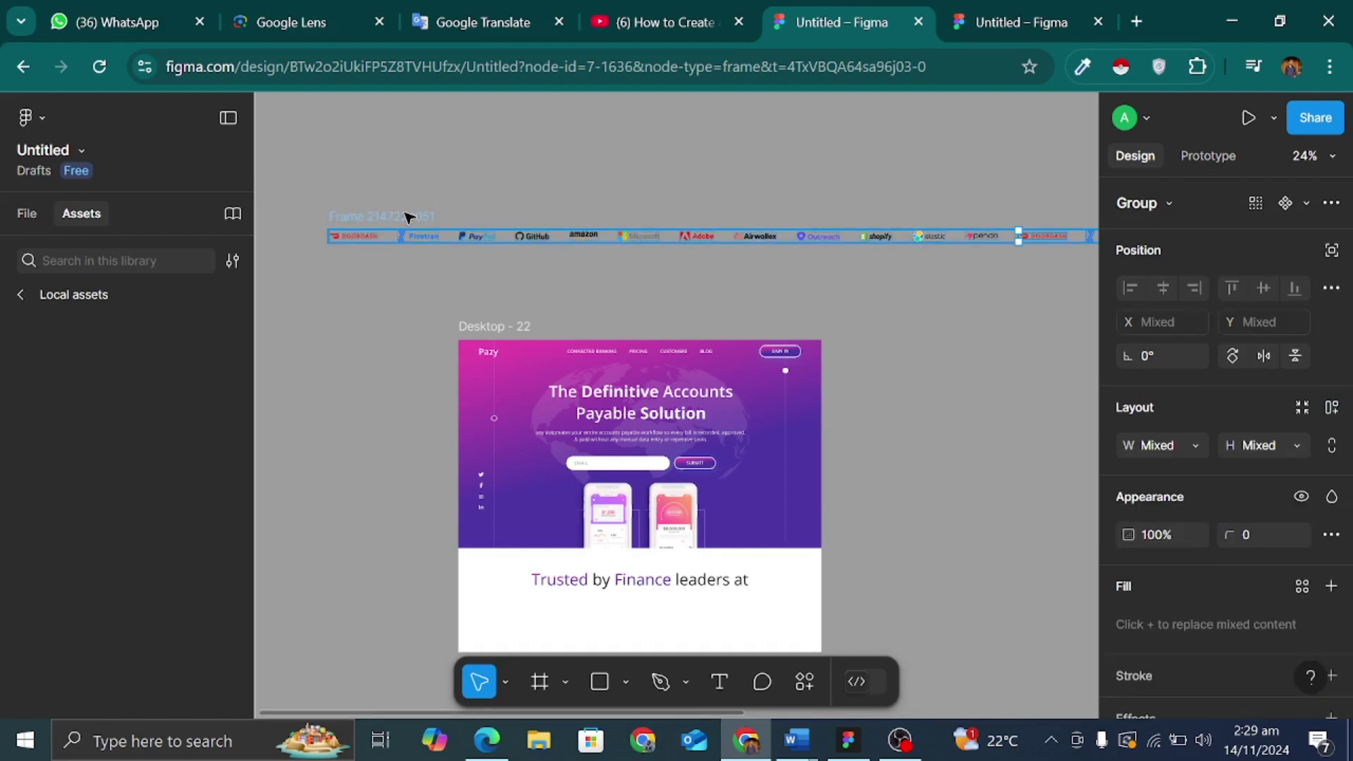
{"action": "scroll", "coordinate": [507, 172], "scroll_direction": "down", "scroll_amount": 2}
{"action": "left_click", "coordinate": [507, 172]}
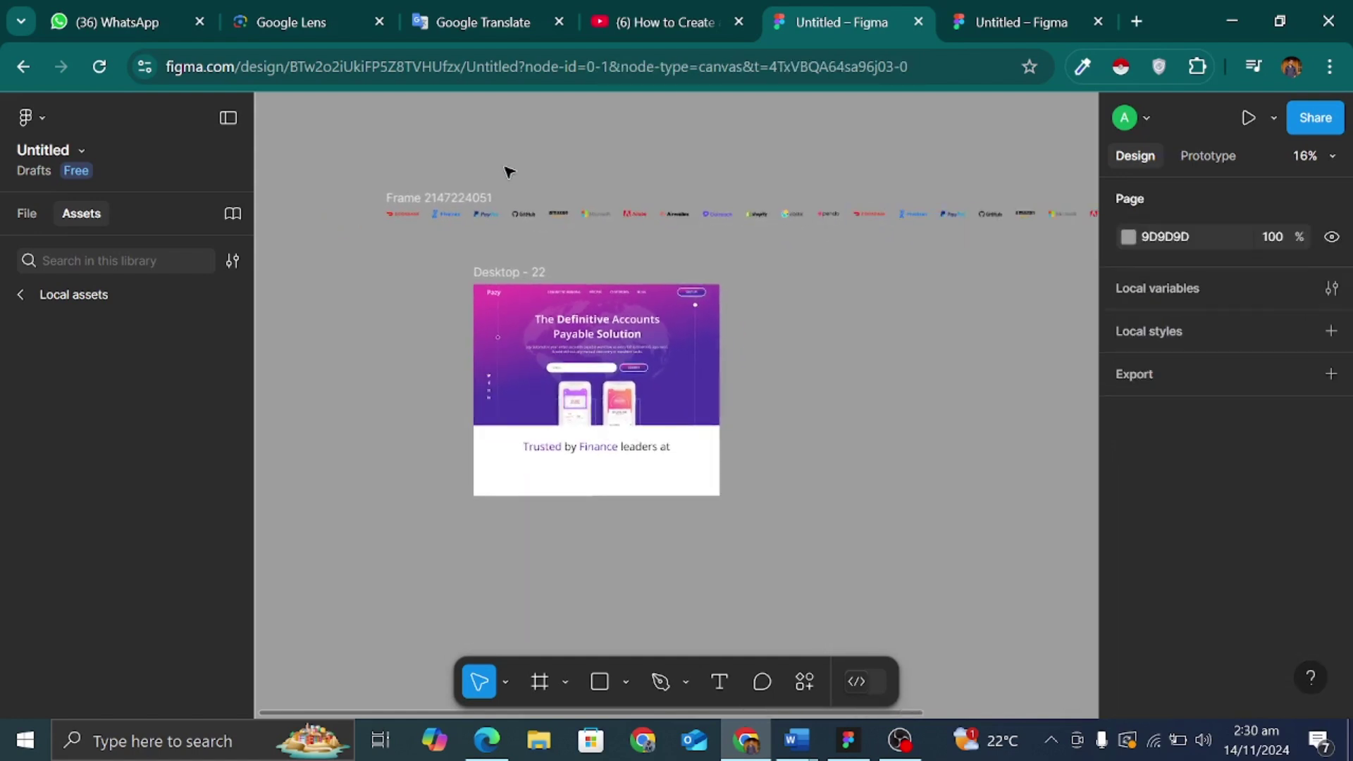
Step: Wrap the auto layout logo row in an outer frame using Frame selection
{"action": "right_click", "coordinate": [464, 194]}
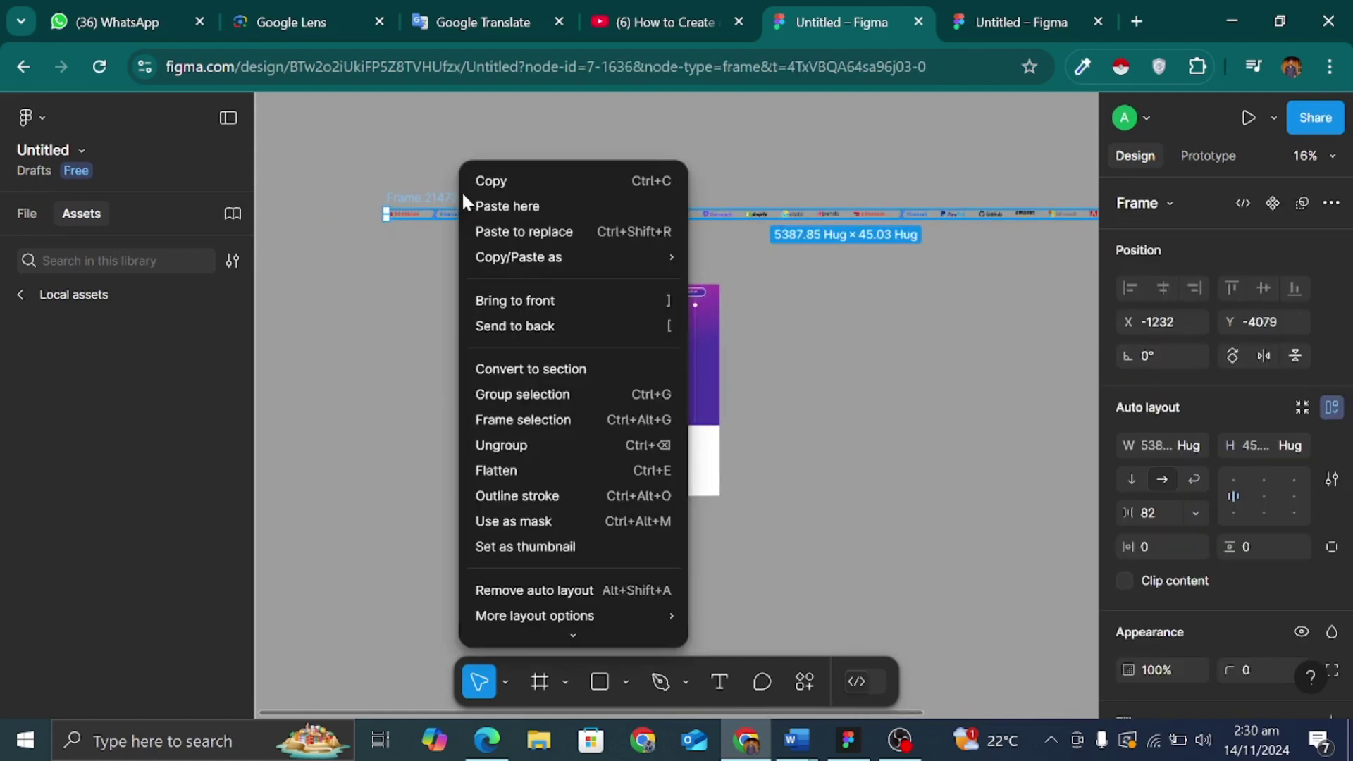
{"action": "left_click", "coordinate": [556, 427]}
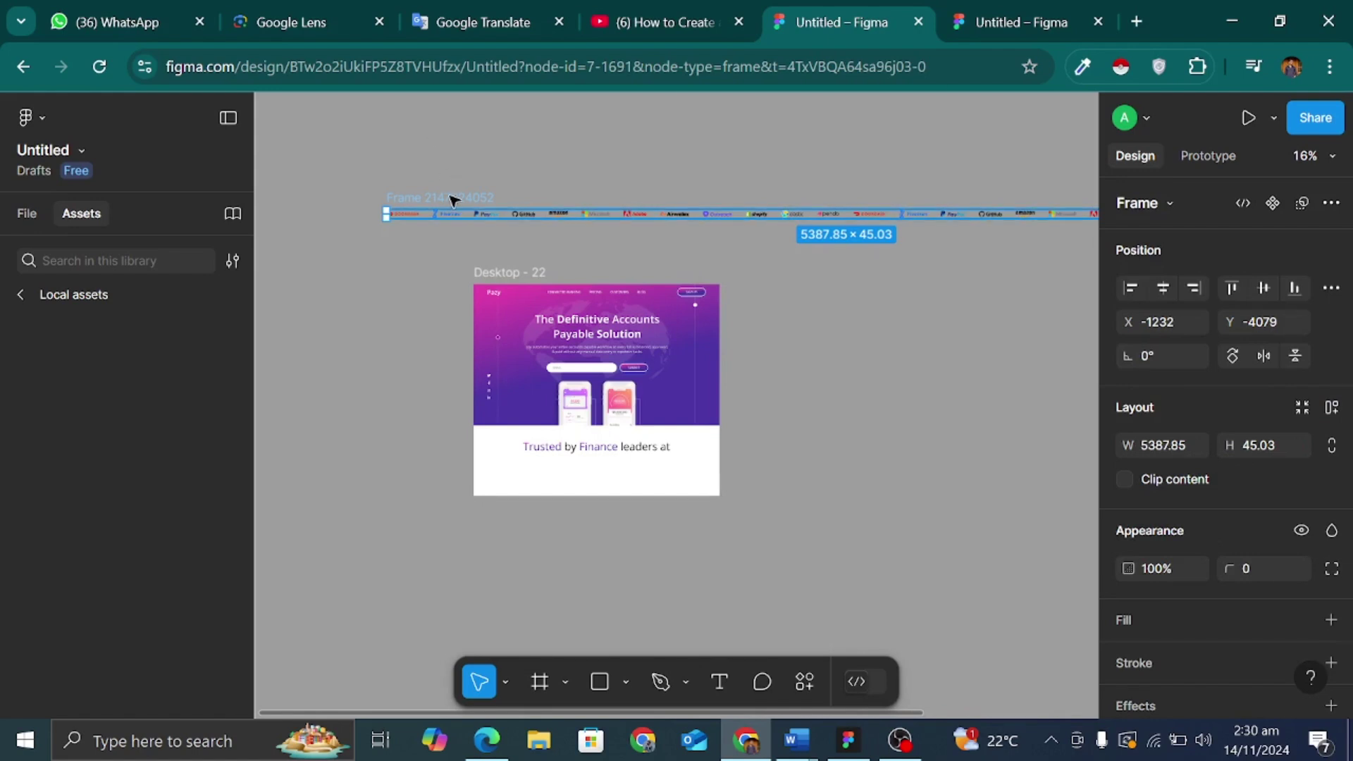
{"action": "right_click", "coordinate": [454, 201]}
{"action": "left_click", "coordinate": [964, 486]}
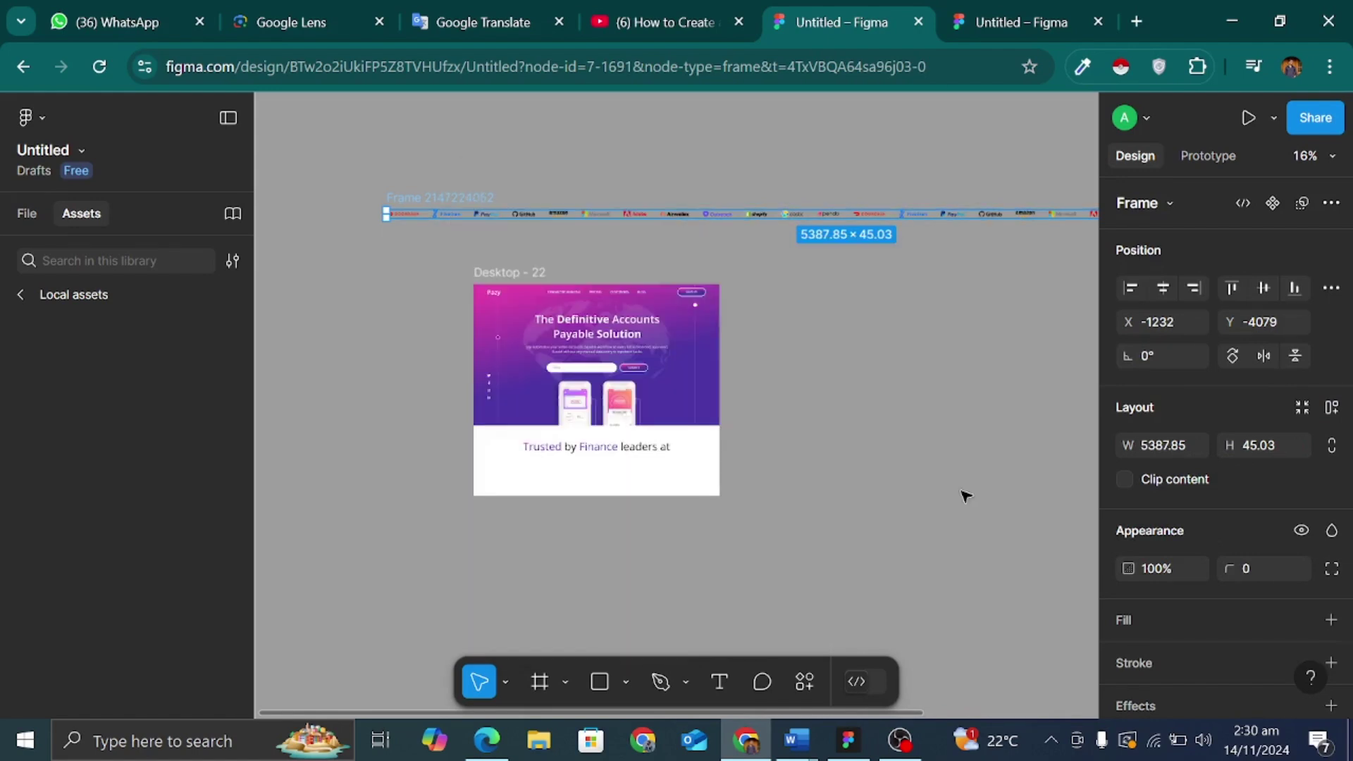
Step: Set the outer logo frame's width to 1440 and enable Clip content
{"action": "left_click", "coordinate": [1174, 446]}
{"action": "type", "text": "1440"}
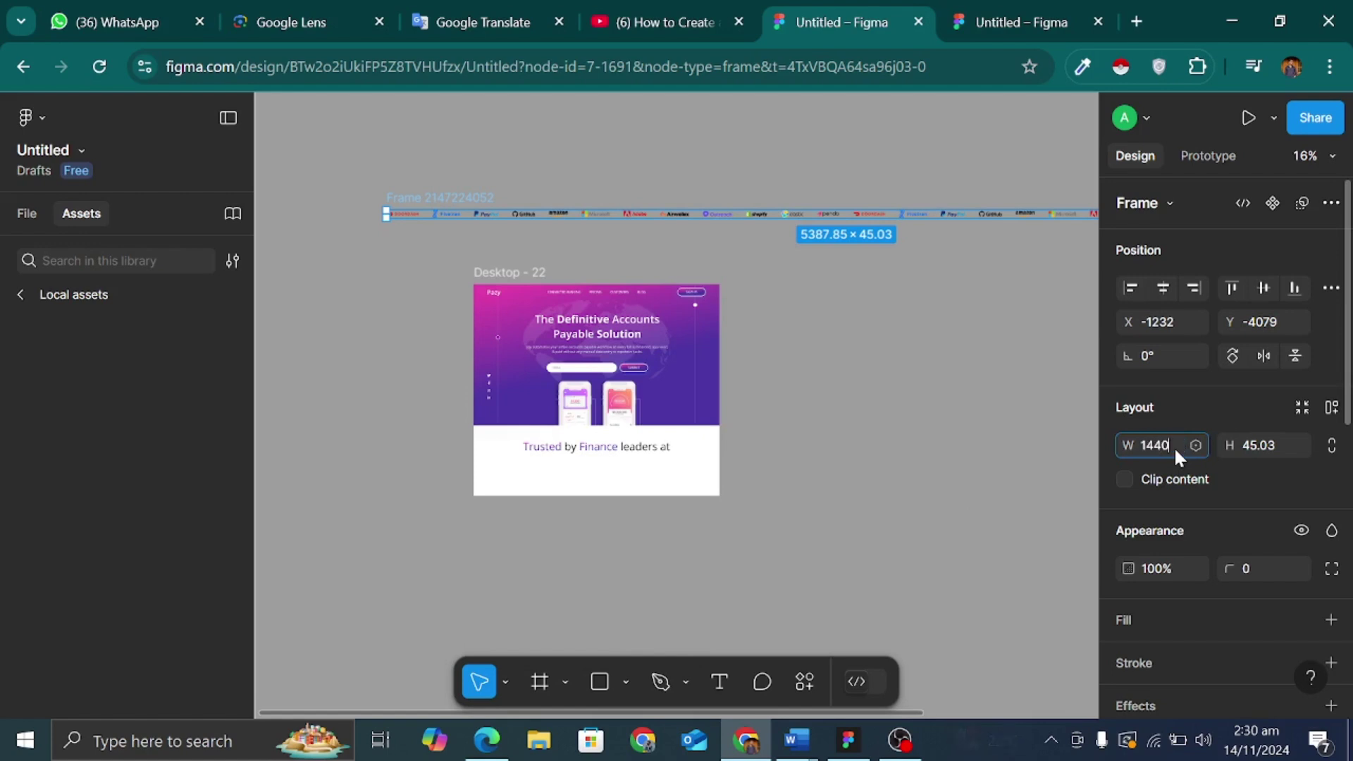
{"action": "key", "text": "Return"}
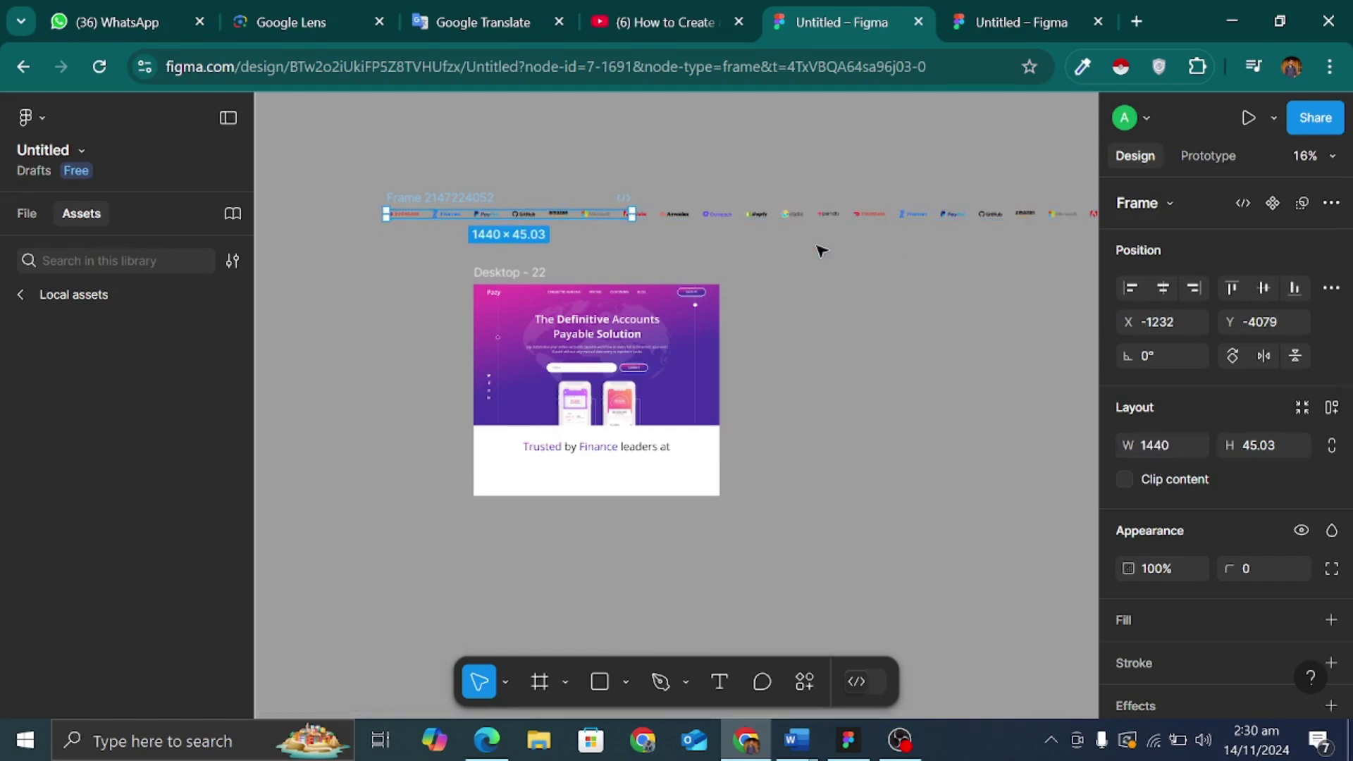
{"action": "left_click", "coordinate": [1125, 479]}
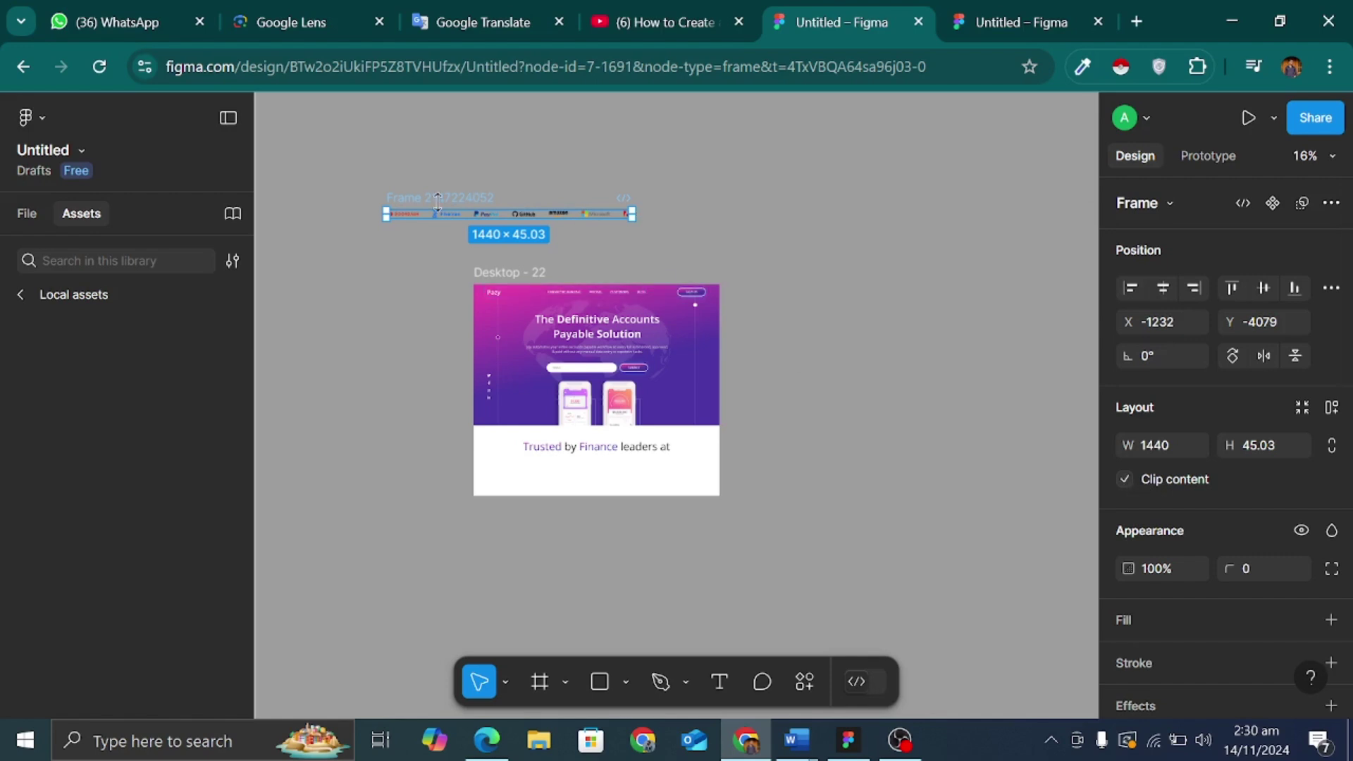
Step: Move the clipped logo frame higher above the page frame and place a duplicate directly below it
{"action": "left_click_drag", "start_coordinate": [437, 203], "coordinate": [573, 159]}
{"action": "scroll", "coordinate": [573, 160], "scroll_direction": "up", "scroll_amount": 3}
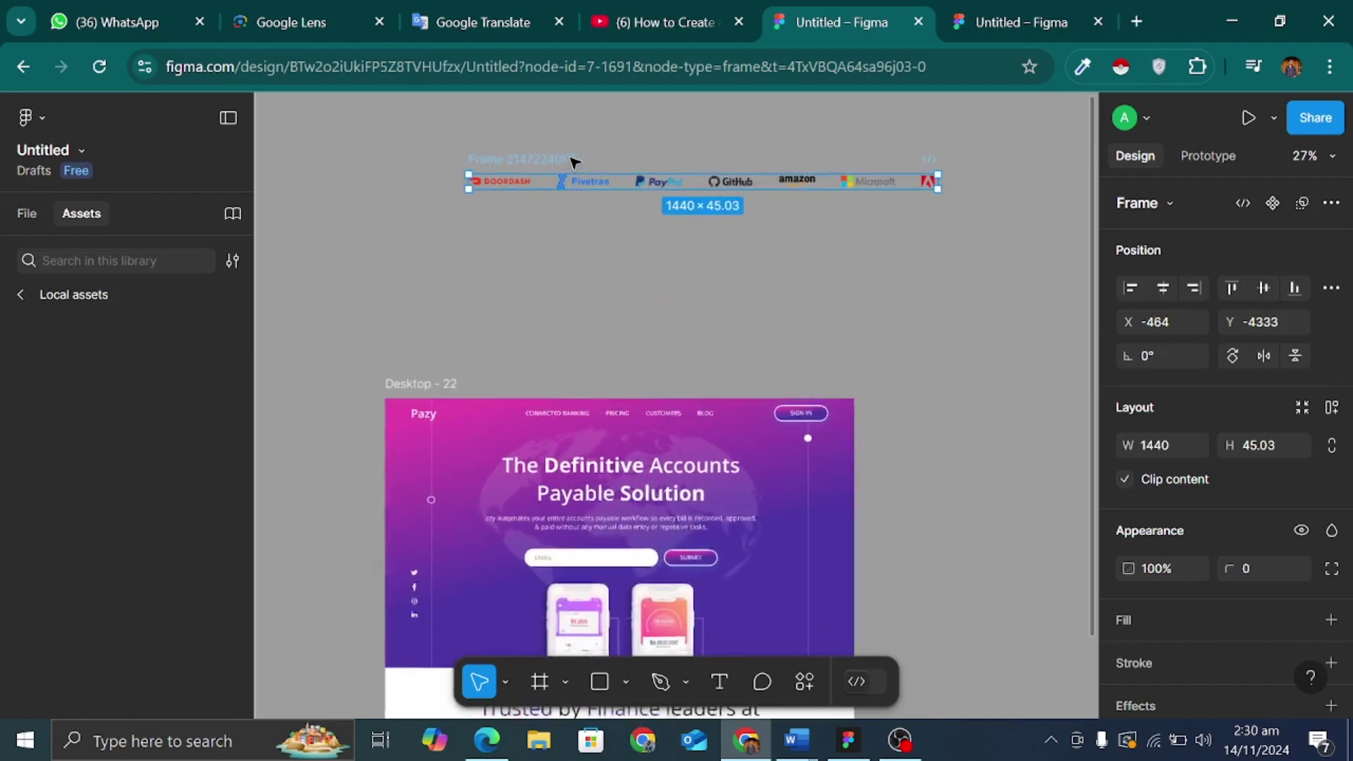
{"action": "scroll", "coordinate": [568, 161], "scroll_direction": "up", "scroll_amount": 1}
{"action": "scroll", "coordinate": [557, 164], "scroll_direction": "up", "scroll_amount": 2}
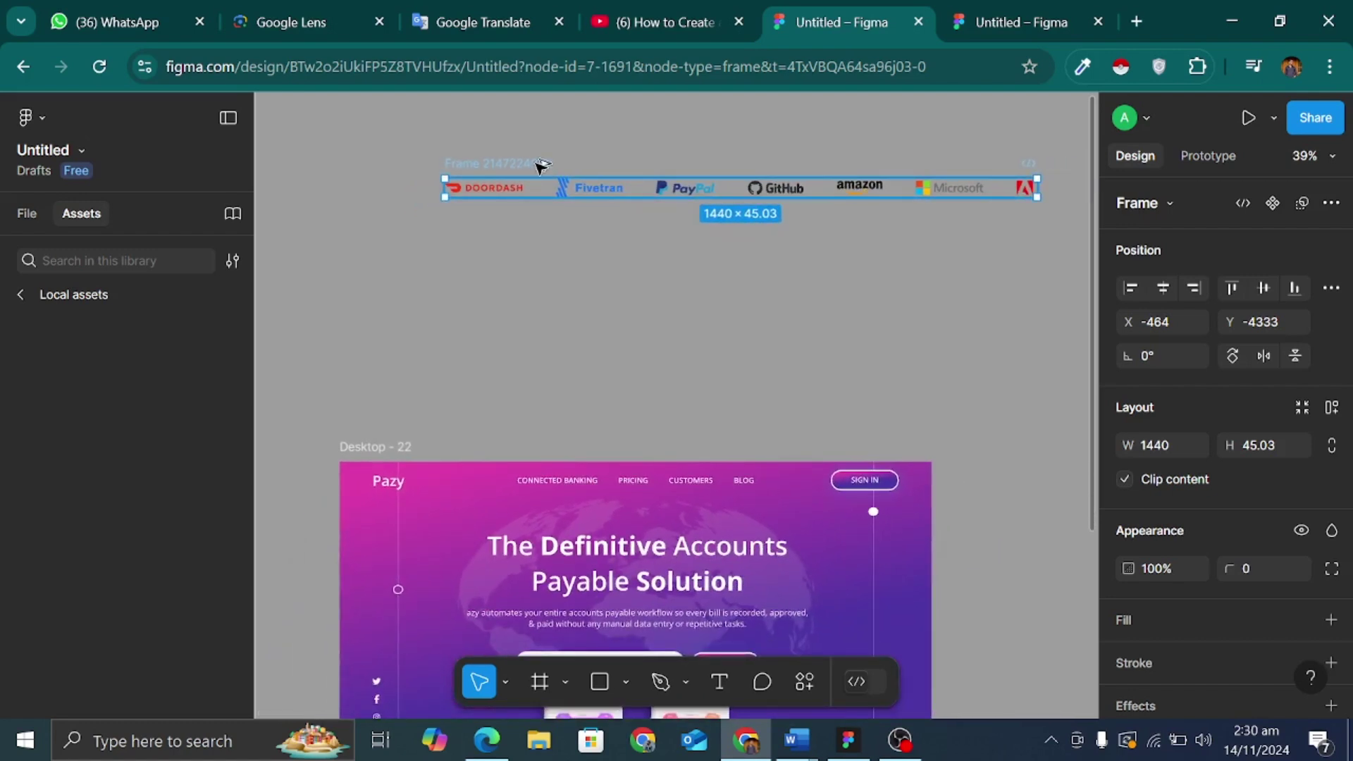
{"action": "left_click_drag", "start_coordinate": [541, 165], "coordinate": [541, 215]}
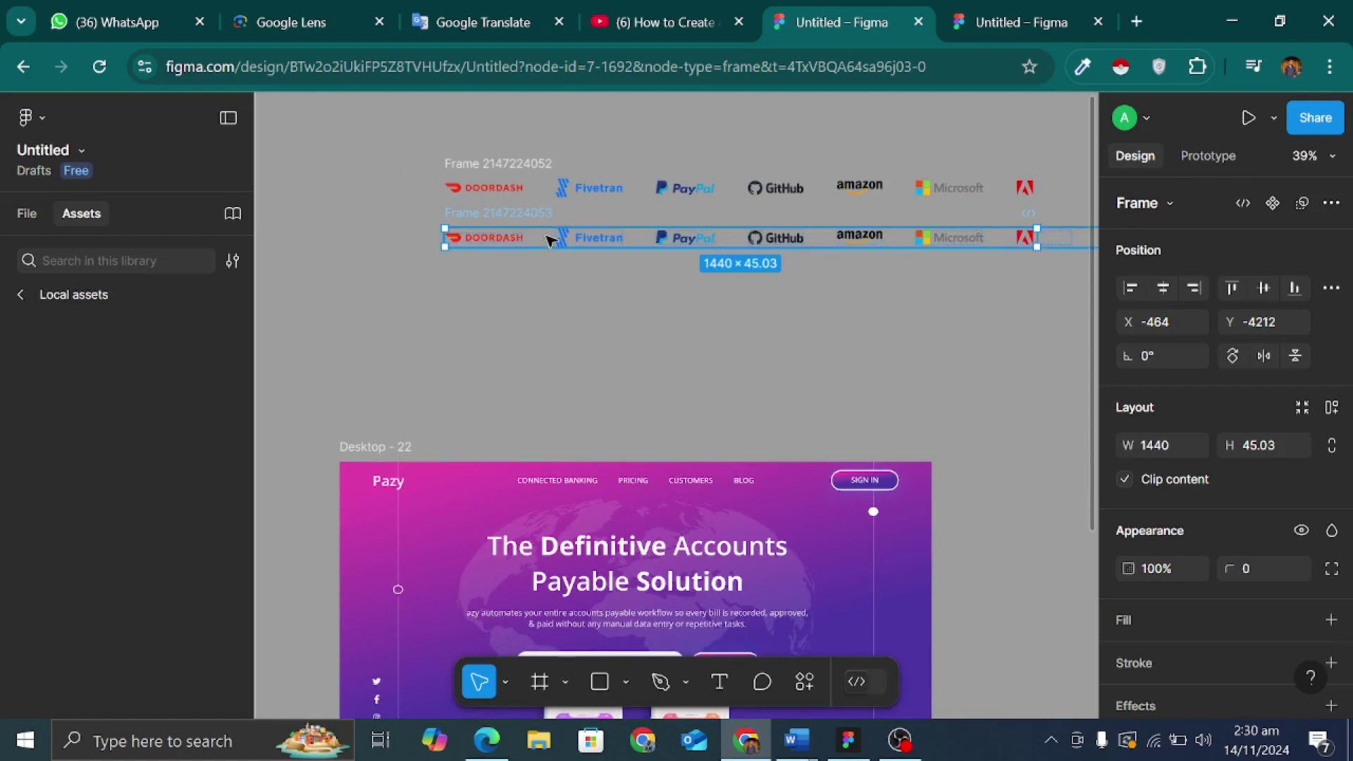
Step: Disable Clip content on the lower frame and shift its inner logo row left to X -2740, lining up the repeated DoorDash logo
{"action": "left_click", "coordinate": [1125, 480]}
{"action": "left_click", "coordinate": [563, 240]}
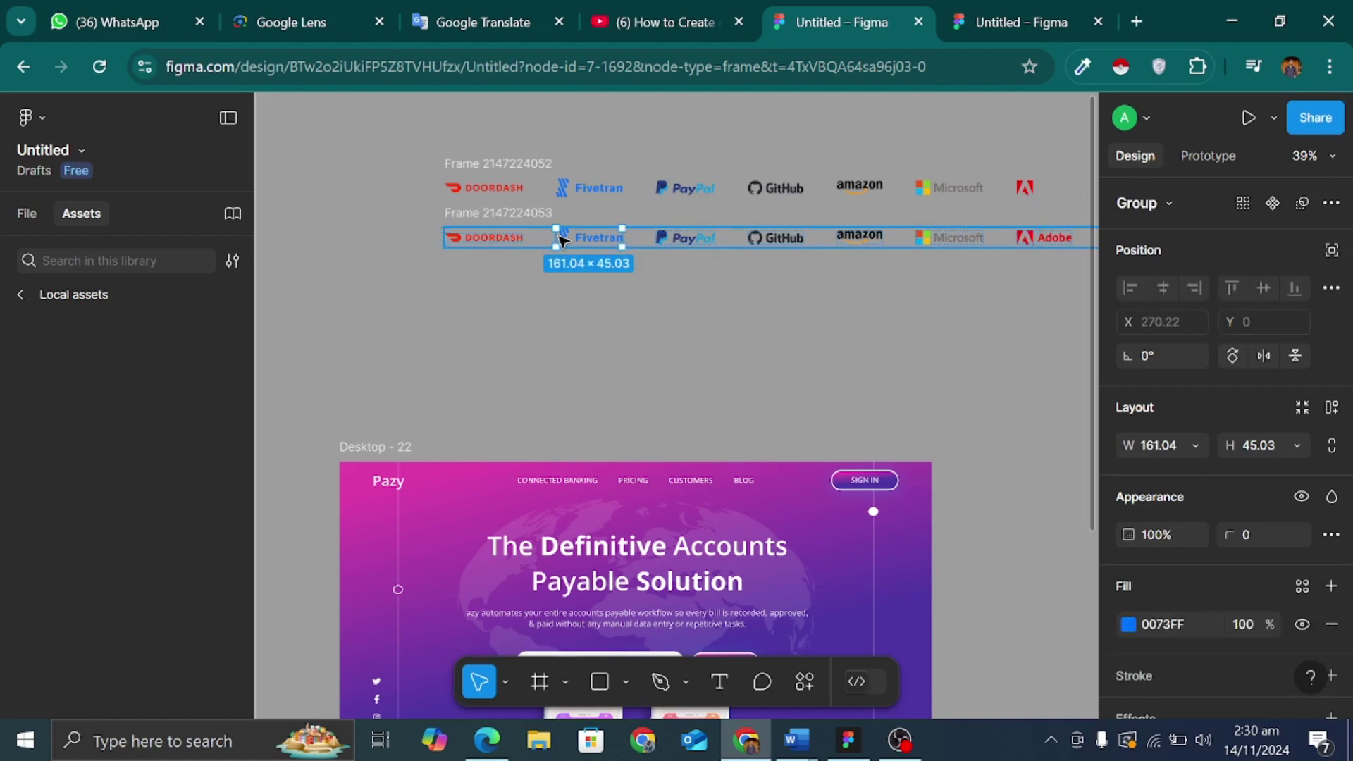
{"action": "key", "text": "Escape"}
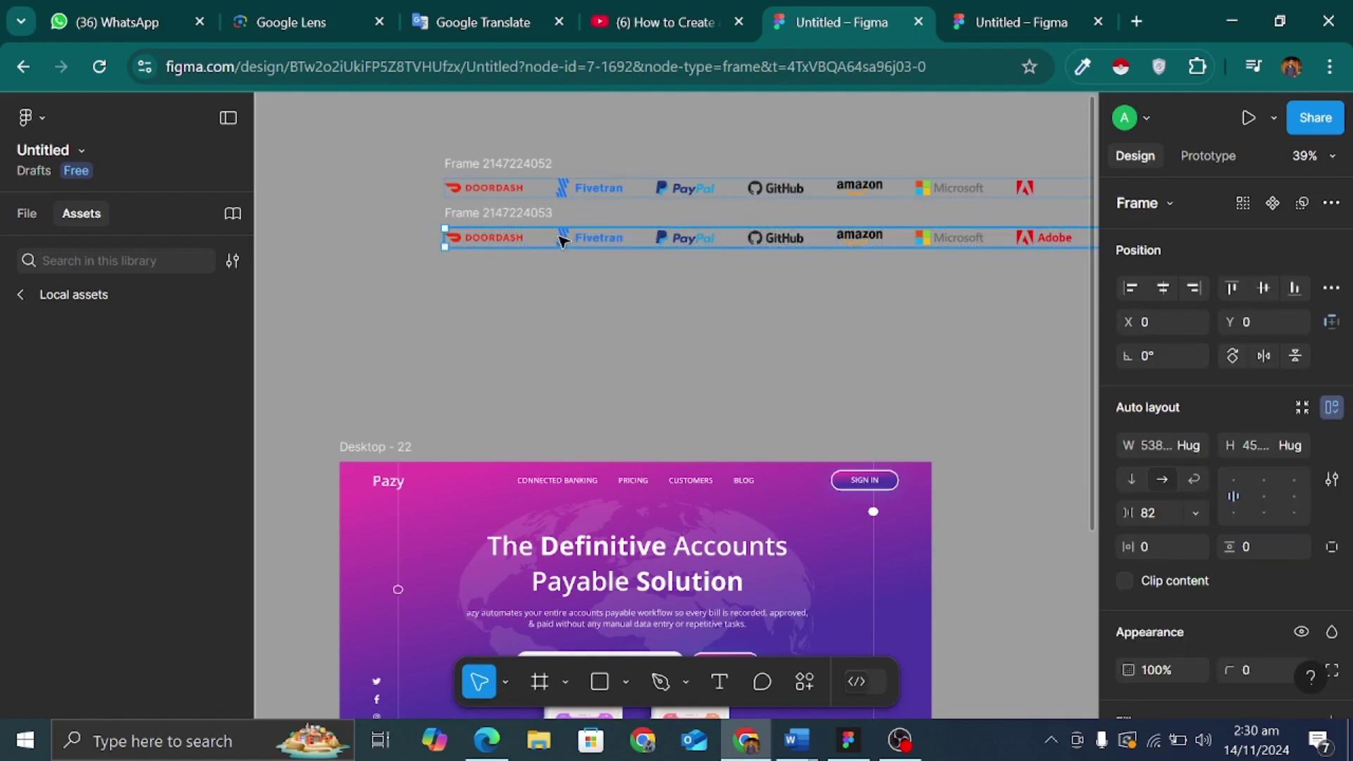
{"action": "key", "text": "shift+Left"}
{"action": "key", "text": "shift+Left"}
{"action": "key", "text": "shift+Left"}
{"action": "key", "text": "shift+Left"}
{"action": "key", "text": "shift+Left"}
{"action": "key", "text": "shift+Left"}
{"action": "key", "text": "shift+Left"}
{"action": "key", "text": "shift+Left"}
{"action": "key", "text": "shift+Left"}
{"action": "key", "text": "shift+Left"}
{"action": "key", "text": "shift+Left"}
{"action": "key", "text": "shift+Left"}
{"action": "key", "text": "shift+Left"}
{"action": "key", "text": "shift+Left"}
{"action": "key", "text": "shift+Left"}
{"action": "key", "text": "shift+Left"}
{"action": "key", "text": "shift+Left"}
{"action": "key", "text": "shift+Left"}
{"action": "key", "text": "shift+Left"}
{"action": "key", "text": "shift+Left"}
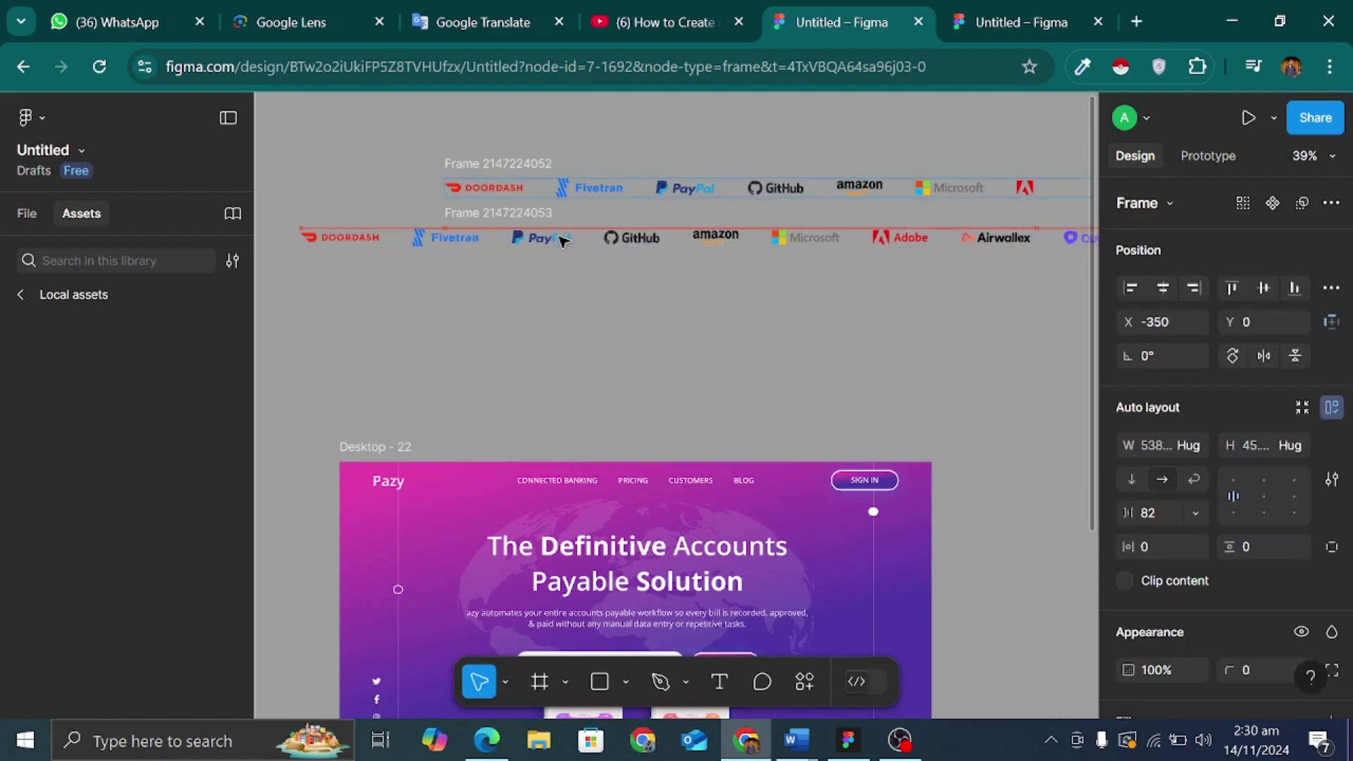
{"action": "key", "text": "shift+Left"}
{"action": "key", "text": "shift+Left"}
{"action": "key", "text": "shift+Left"}
{"action": "key", "text": "shift+Left"}
{"action": "key", "text": "shift+Left"}
{"action": "key", "text": "shift+Left"}
{"action": "key", "text": "shift+Left"}
{"action": "key", "text": "shift+Left"}
{"action": "key", "text": "shift+Left"}
{"action": "key", "text": "shift+Left"}
{"action": "key", "text": "shift+Left"}
{"action": "key", "text": "shift+Left"}
{"action": "key", "text": "shift+Left"}
{"action": "key", "text": "shift+Left"}
{"action": "key", "text": "shift+Left"}
{"action": "key", "text": "shift+Left"}
{"action": "key", "text": "shift+Left"}
{"action": "key", "text": "shift+Left"}
{"action": "key", "text": "shift+Left"}
{"action": "key", "text": "shift+Left"}
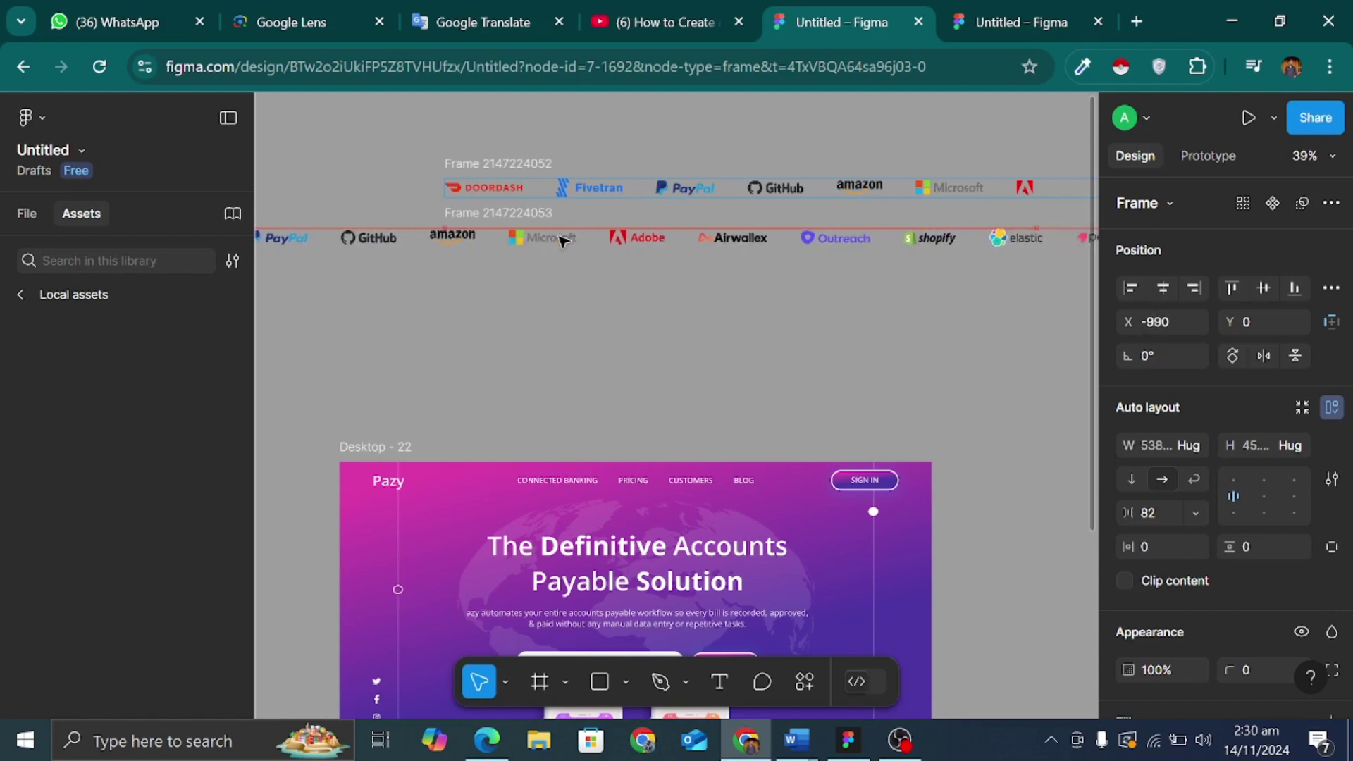
{"action": "key", "text": "shift+Left"}
{"action": "key", "text": "shift+Left"}
{"action": "key", "text": "shift+Left"}
{"action": "key", "text": "shift+Left"}
{"action": "key", "text": "shift+Left"}
{"action": "key", "text": "shift+Left"}
{"action": "key", "text": "shift+Left"}
{"action": "key", "text": "shift+Left"}
{"action": "key", "text": "shift+Left"}
{"action": "key", "text": "shift+Left"}
{"action": "key", "text": "shift+Left"}
{"action": "key", "text": "shift+Left"}
{"action": "key", "text": "shift+Left"}
{"action": "key", "text": "shift+Left"}
{"action": "key", "text": "shift+Left"}
{"action": "key", "text": "shift+Left"}
{"action": "key", "text": "shift+Left"}
{"action": "key", "text": "shift+Left"}
{"action": "key", "text": "shift+Left"}
{"action": "key", "text": "shift+Left"}
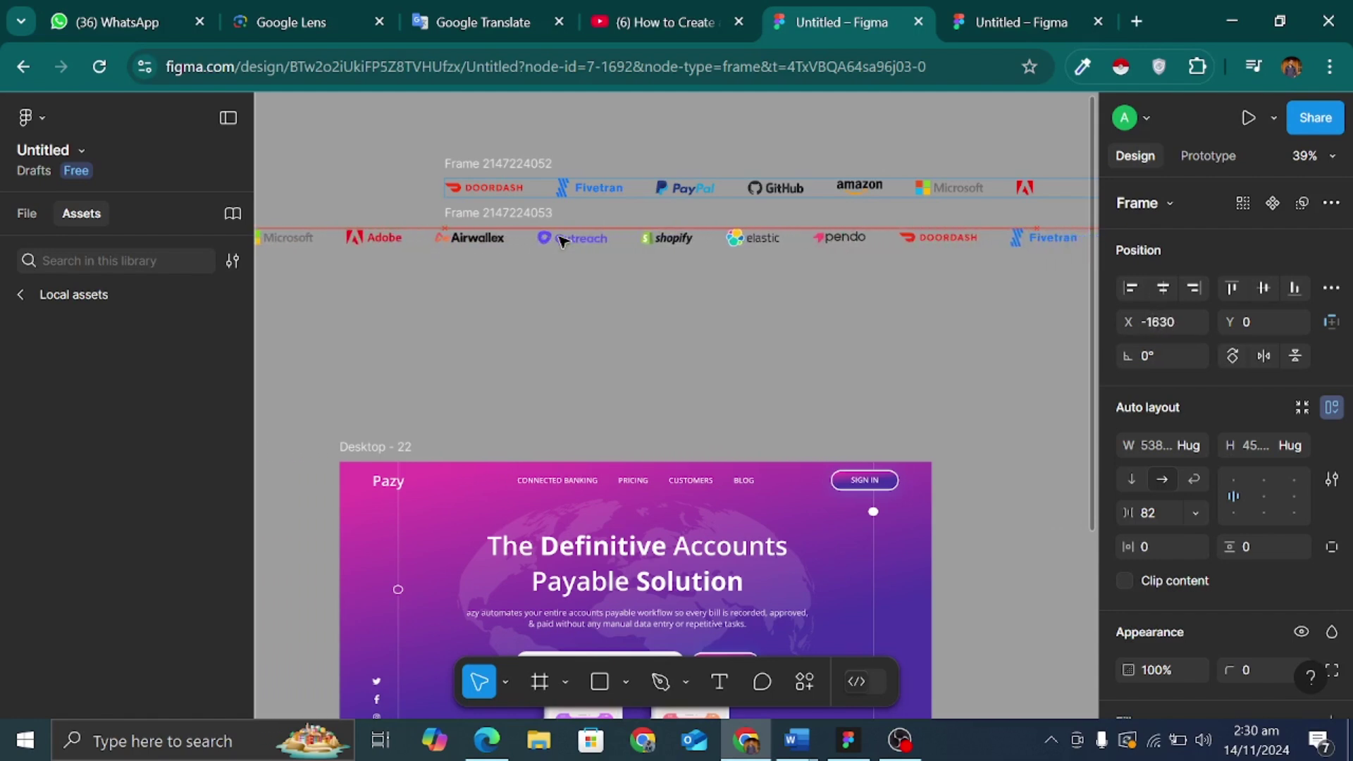
{"action": "key", "text": "shift+Left"}
{"action": "key", "text": "shift+Left"}
{"action": "key", "text": "shift+Left"}
{"action": "key", "text": "shift+Left"}
{"action": "key", "text": "shift+Left"}
{"action": "key", "text": "shift+Left"}
{"action": "key", "text": "shift+Left"}
{"action": "key", "text": "shift+Left"}
{"action": "key", "text": "shift+Left"}
{"action": "key", "text": "shift+Left"}
{"action": "key", "text": "shift+Left"}
{"action": "key", "text": "shift+Left"}
{"action": "key", "text": "shift+Left"}
{"action": "key", "text": "shift+Left"}
{"action": "key", "text": "shift+Left"}
{"action": "key", "text": "shift+Left"}
{"action": "key", "text": "shift+Left"}
{"action": "key", "text": "shift+Left"}
{"action": "key", "text": "shift+Left"}
{"action": "key", "text": "shift+Left"}
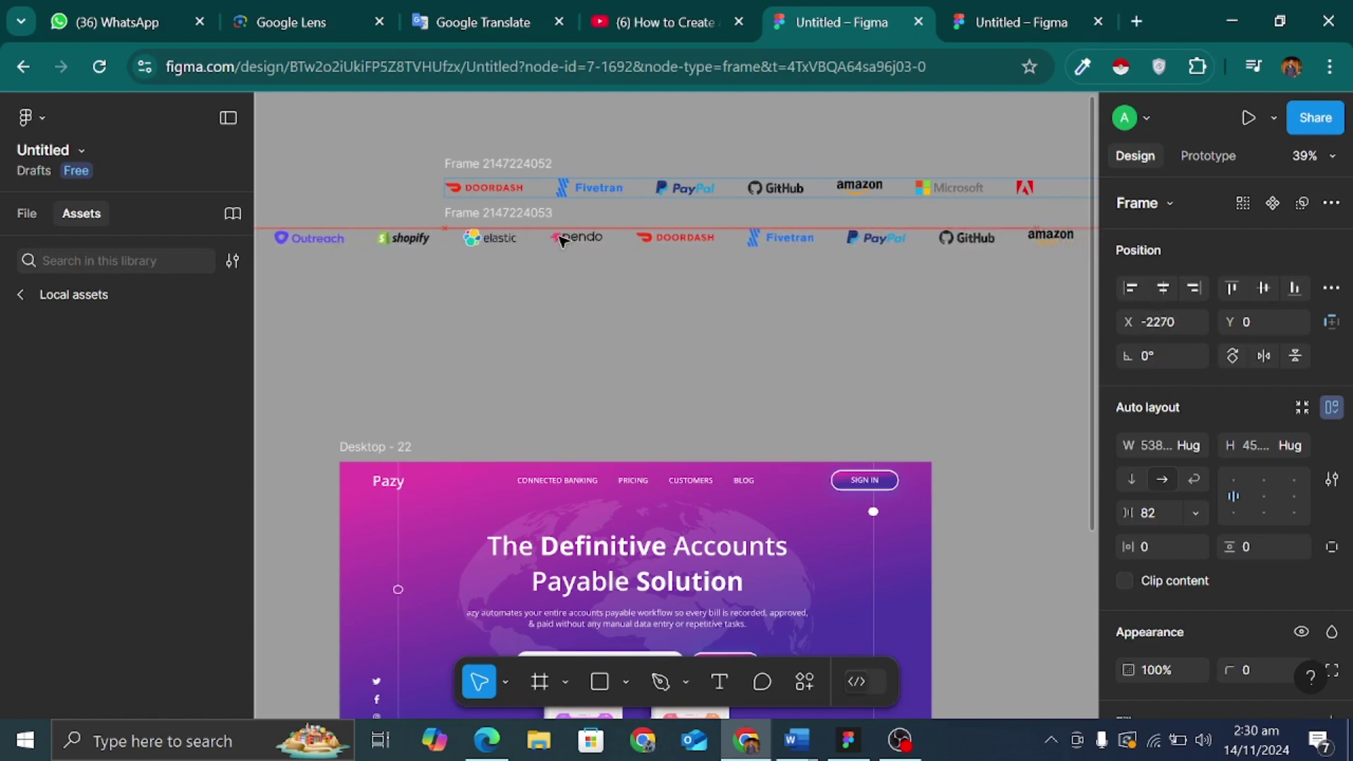
{"action": "key", "text": "shift+Left"}
{"action": "key", "text": "shift+Left"}
{"action": "key", "text": "shift+Left"}
{"action": "key", "text": "shift+Left"}
{"action": "key", "text": "shift+Left"}
{"action": "key", "text": "shift+Left"}
{"action": "key", "text": "shift+Left"}
{"action": "key", "text": "shift+Left"}
{"action": "key", "text": "shift+Left"}
{"action": "key", "text": "shift+Left"}
{"action": "key", "text": "shift+Left"}
{"action": "key", "text": "shift+Left"}
{"action": "key", "text": "shift+Left"}
{"action": "key", "text": "shift+Left"}
{"action": "key", "text": "shift+Left"}
{"action": "key", "text": "shift+Left"}
{"action": "key", "text": "shift+Left"}
{"action": "key", "text": "shift+Left"}
{"action": "key", "text": "shift+Left"}
{"action": "key", "text": "shift+Left"}
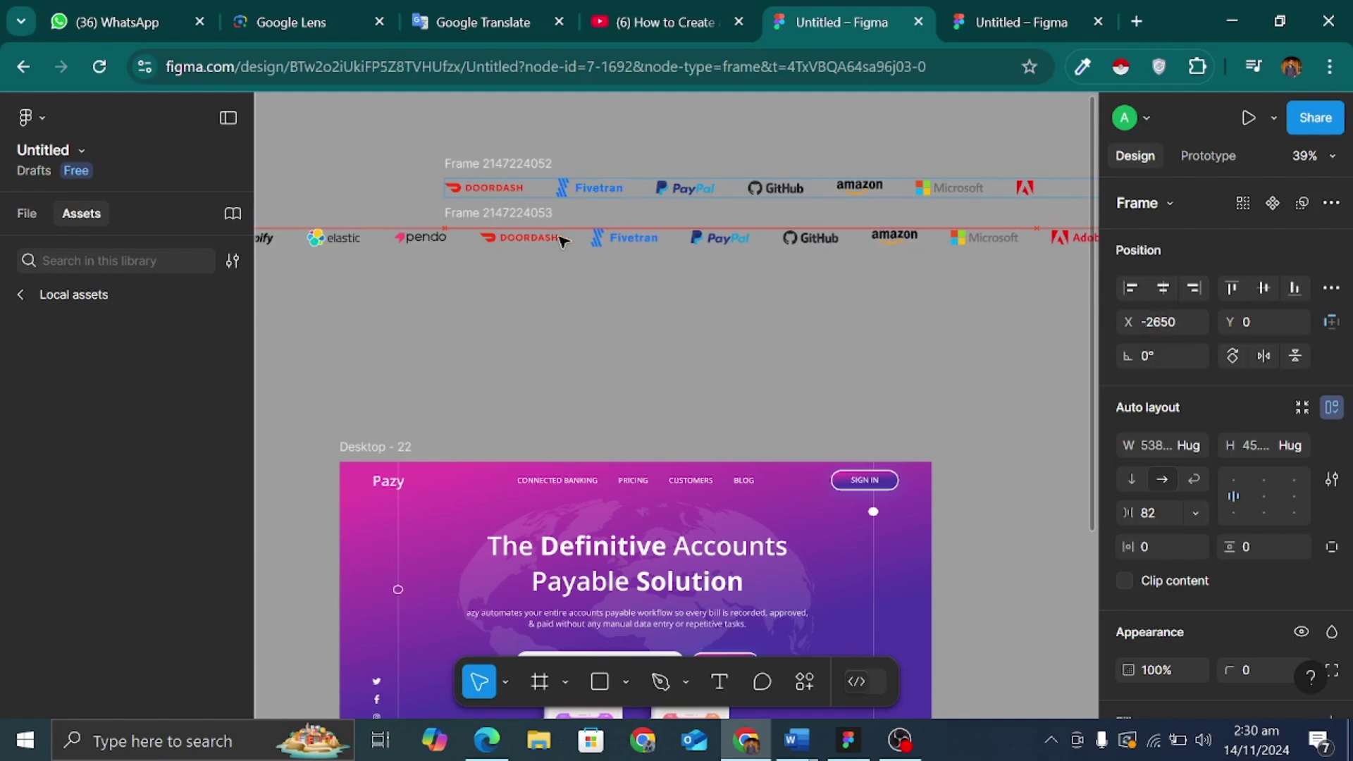
{"action": "key", "text": "shift+Left"}
{"action": "key", "text": "shift+Left"}
{"action": "key", "text": "shift+Left"}
{"action": "key", "text": "shift+Left"}
{"action": "key", "text": "shift+Left"}
{"action": "key", "text": "shift+Left"}
{"action": "key", "text": "shift+Left"}
{"action": "key", "text": "shift+Left"}
{"action": "key", "text": "shift+Left"}
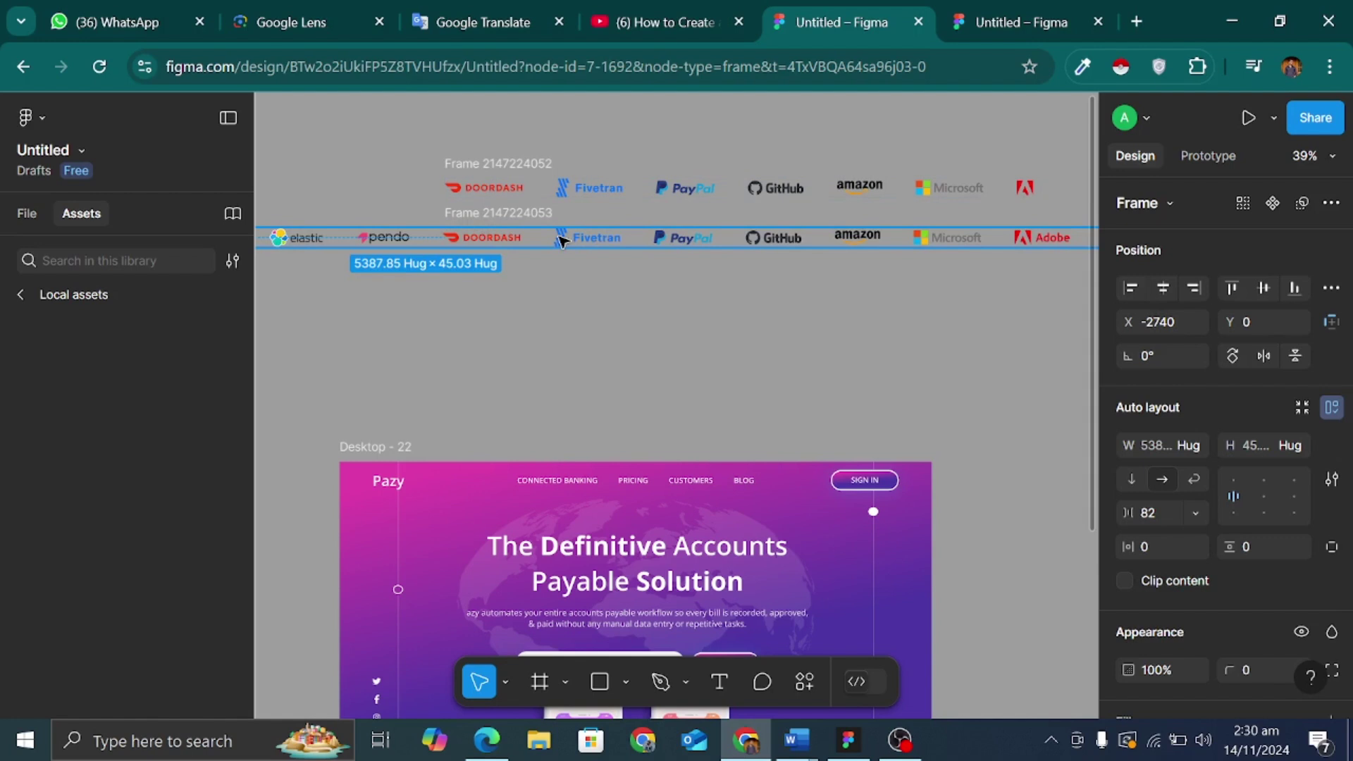
Step: Turn Clip content back on for the lower logo frame
{"action": "left_click", "coordinate": [568, 298]}
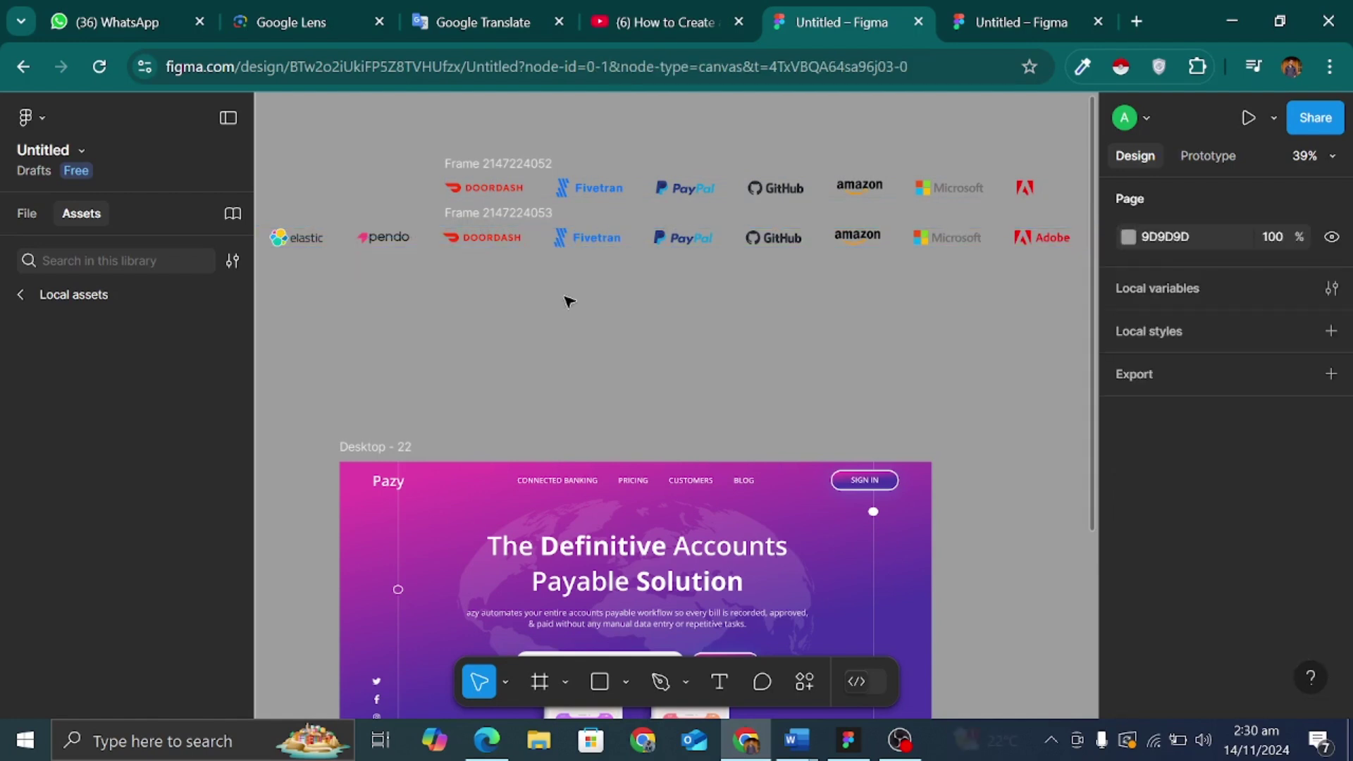
{"action": "left_click", "coordinate": [535, 217]}
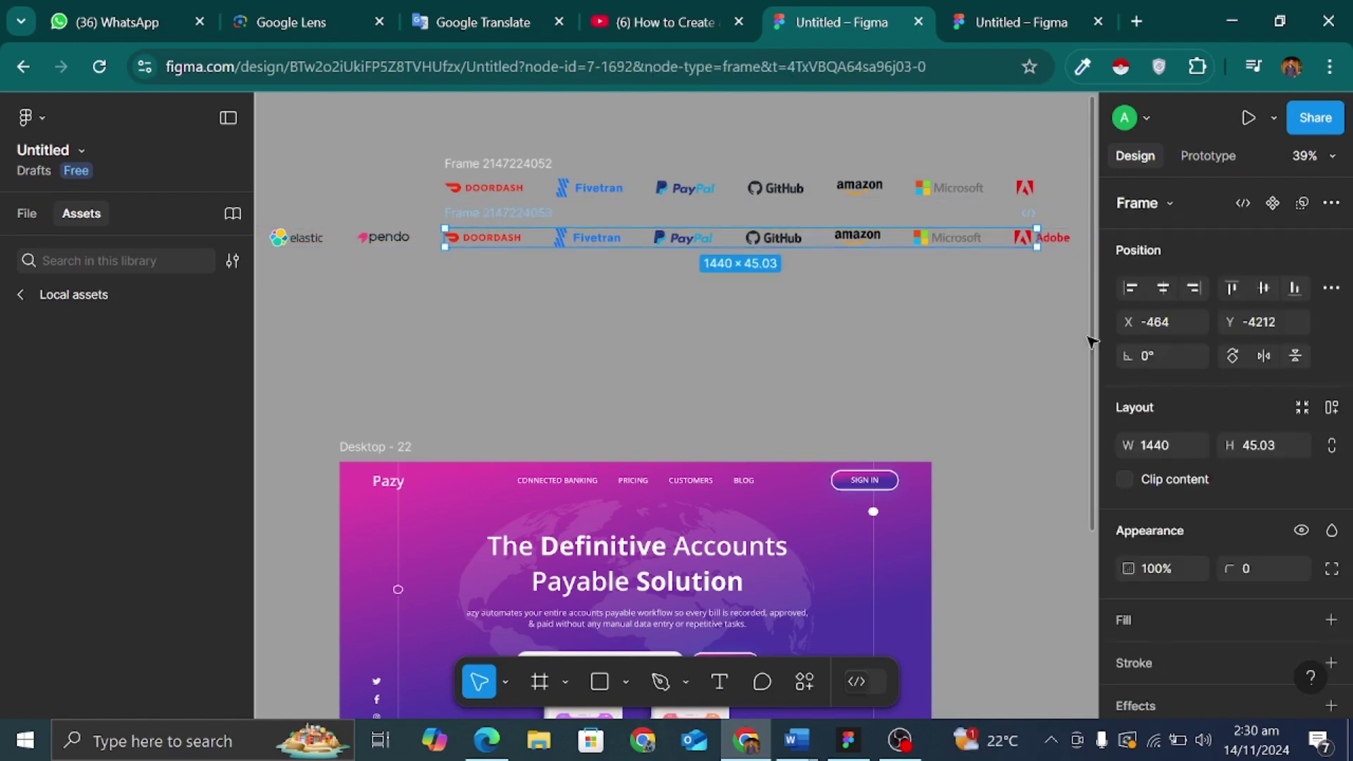
{"action": "left_click", "coordinate": [1126, 480]}
{"action": "left_click", "coordinate": [733, 375]}
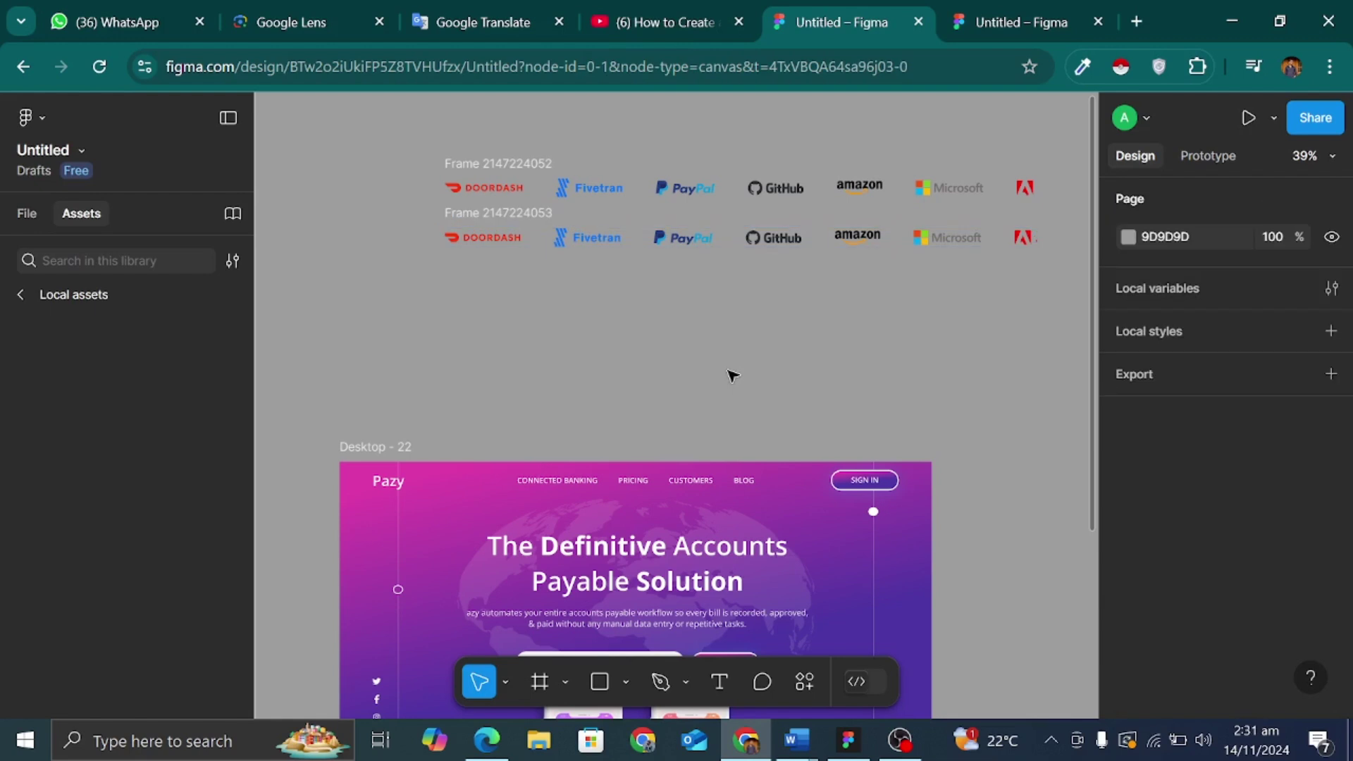
Step: Combine the two stacked logo frames into a single component set
{"action": "scroll", "coordinate": [648, 359], "scroll_direction": "down", "scroll_amount": 1}
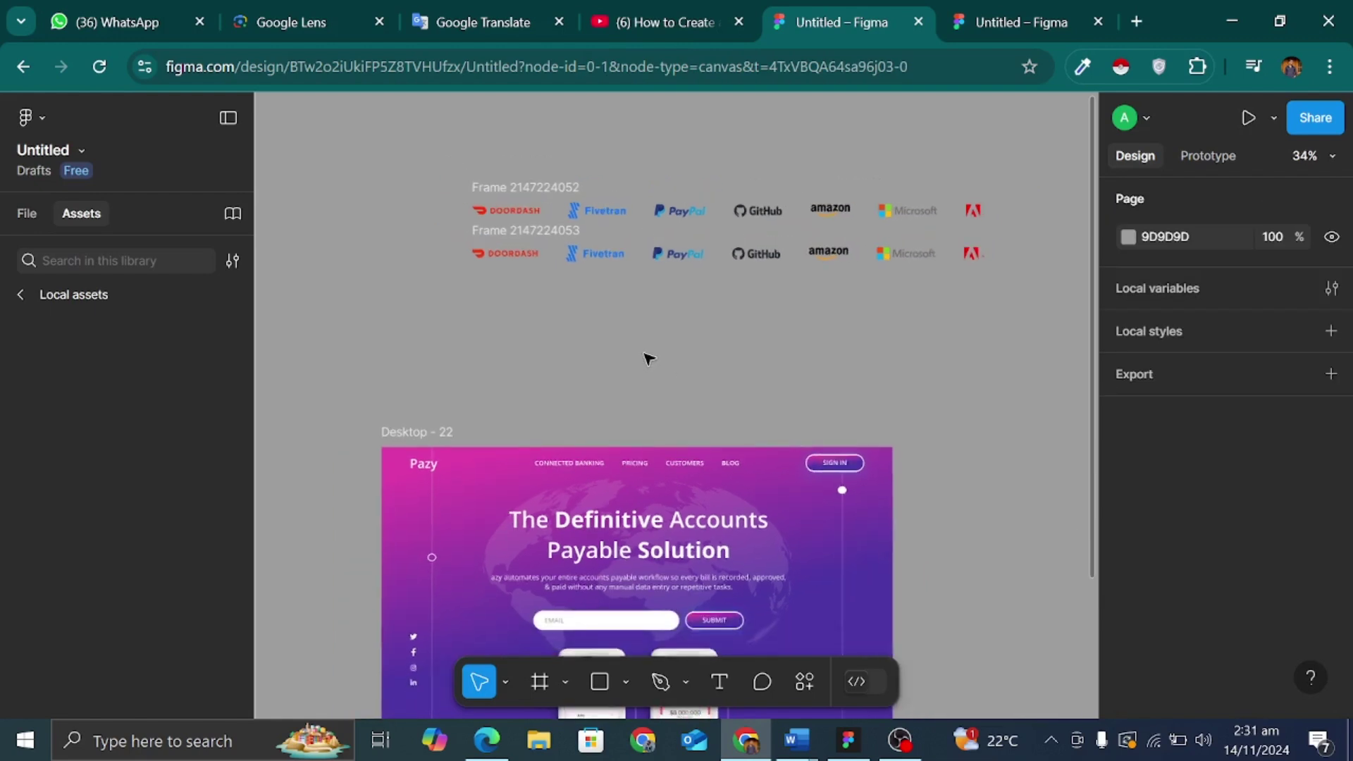
{"action": "left_click", "coordinate": [530, 191]}
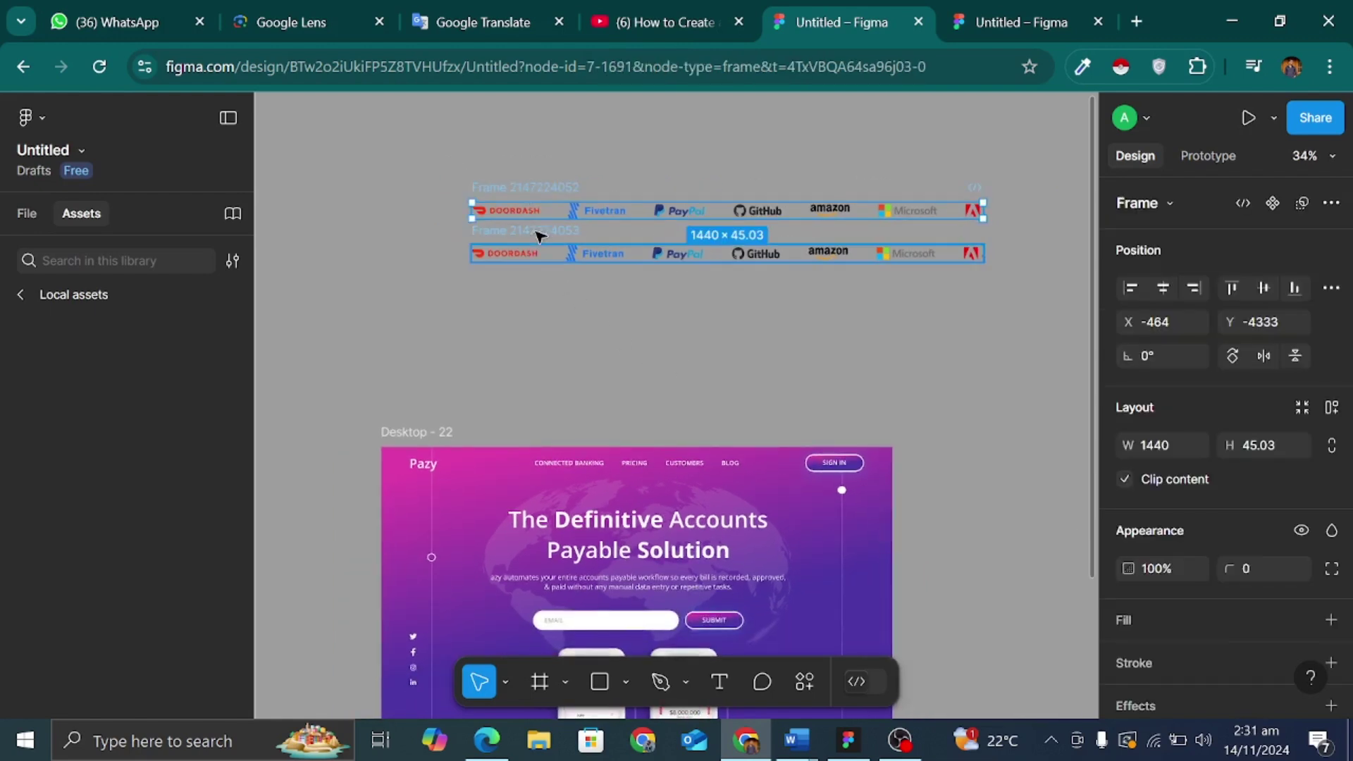
{"action": "left_click", "coordinate": [538, 231], "text": "shift"}
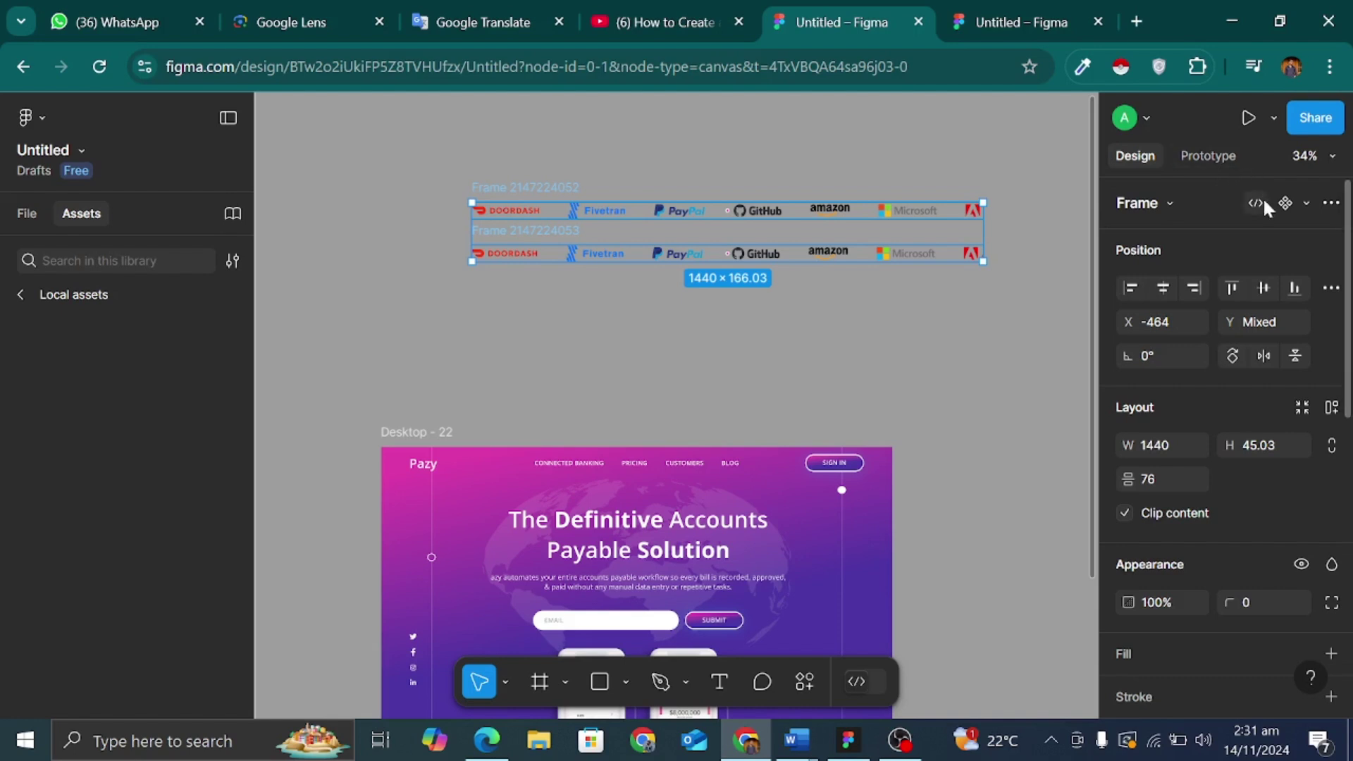
{"action": "left_click", "coordinate": [1311, 201]}
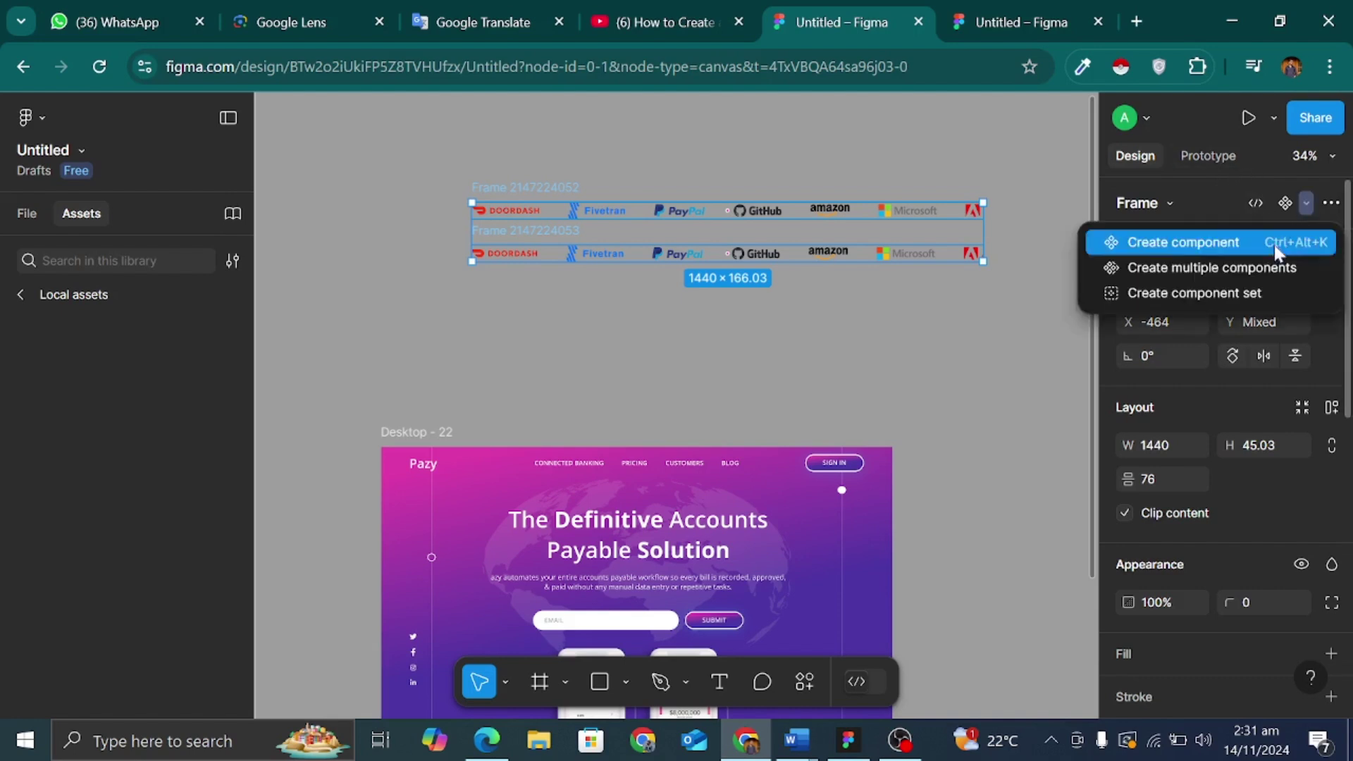
{"action": "left_click", "coordinate": [1236, 289]}
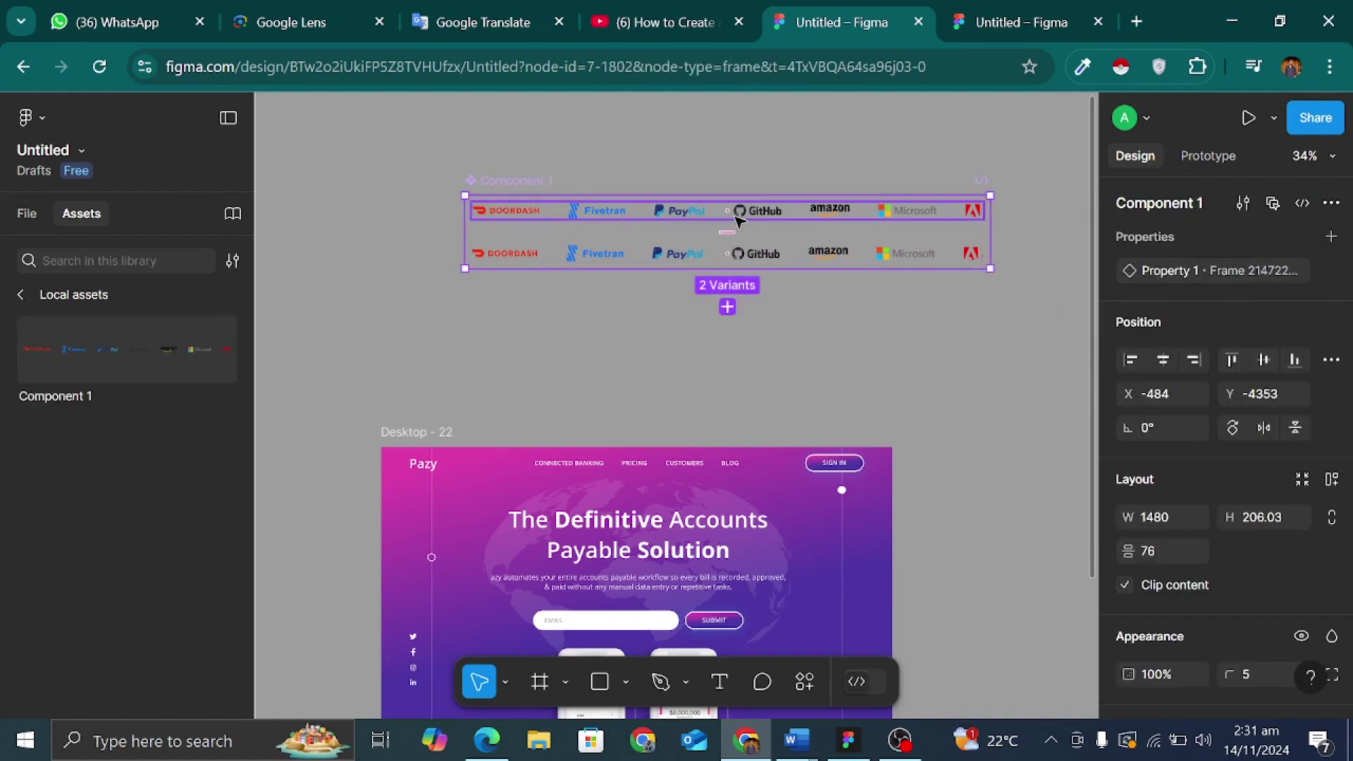
Step: Link the upper logo variant to the lower one with an After delay trigger of 1 ms
{"action": "scroll", "coordinate": [736, 221], "scroll_direction": "up", "scroll_amount": 1}
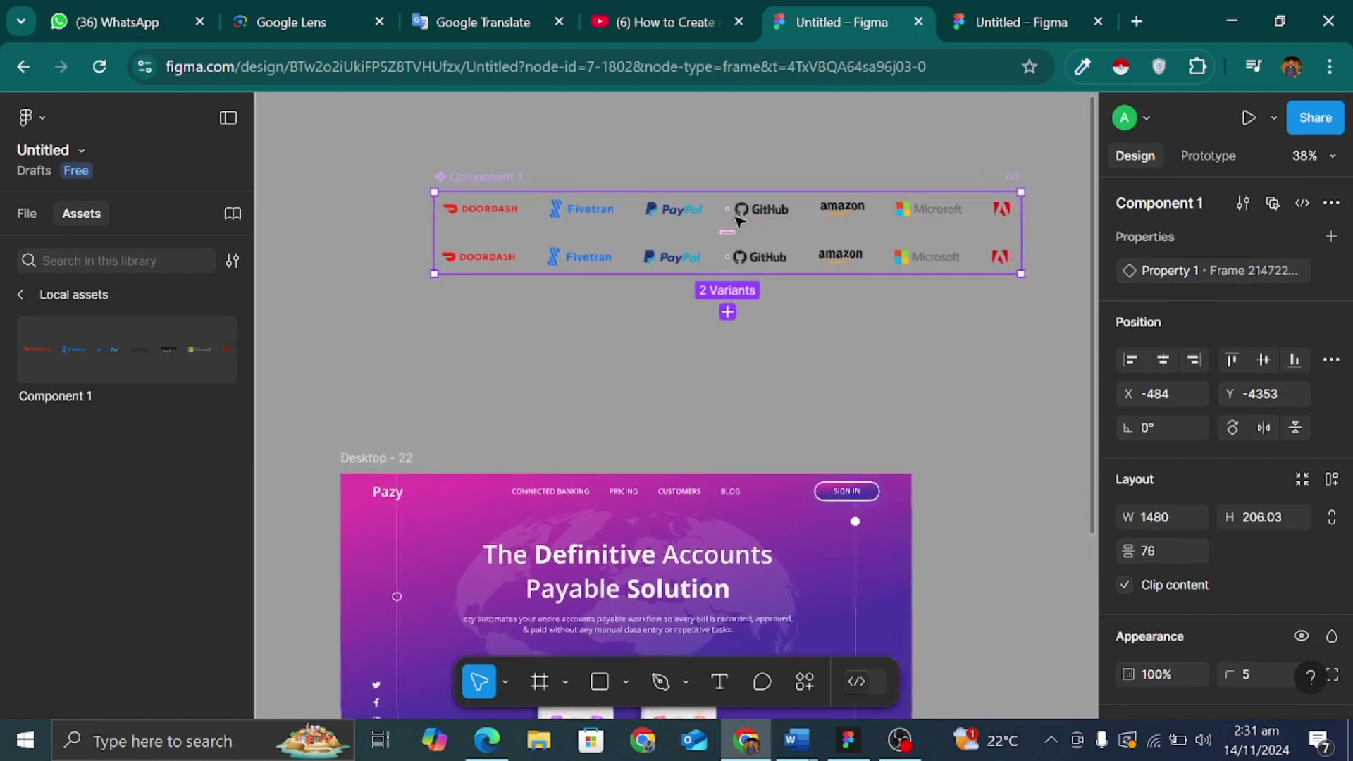
{"action": "scroll", "coordinate": [738, 220], "scroll_direction": "down", "scroll_amount": 3}
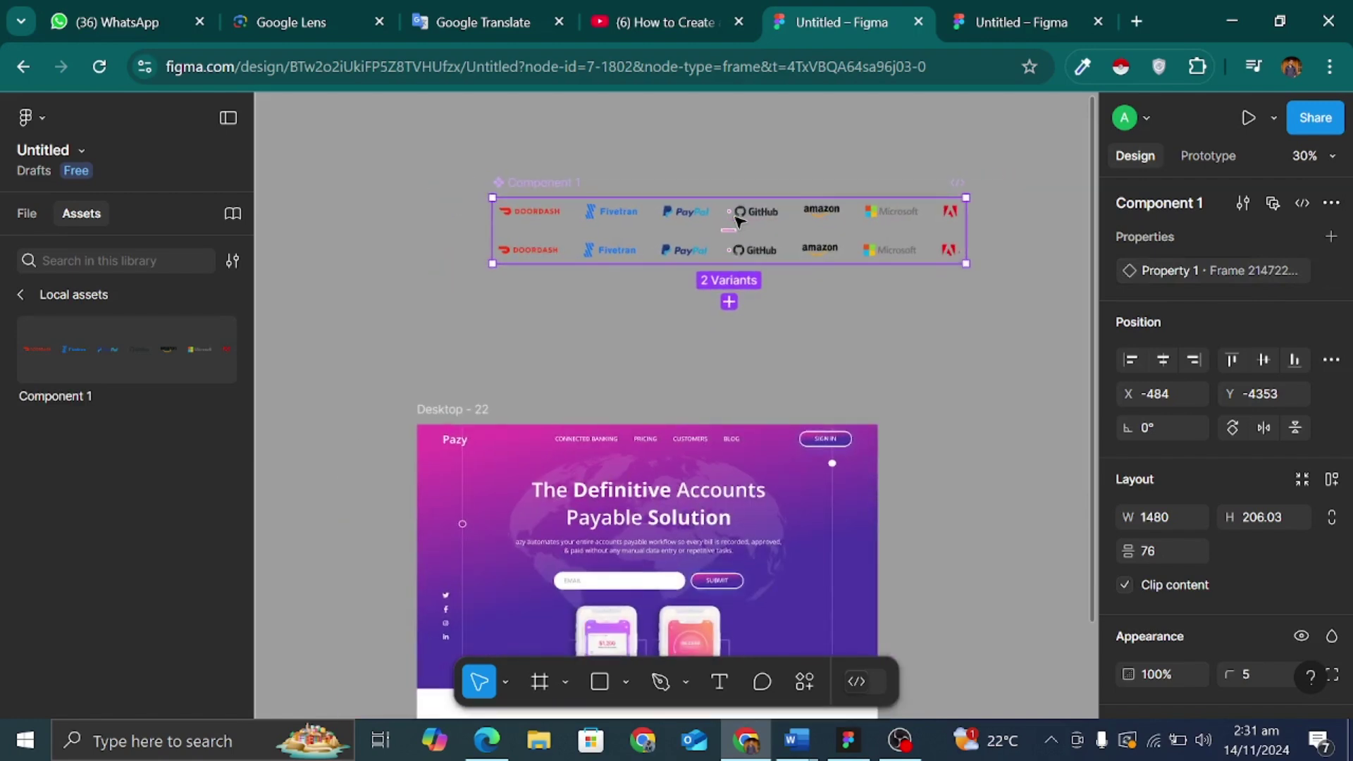
{"action": "scroll", "coordinate": [736, 221], "scroll_direction": "up", "scroll_amount": 2}
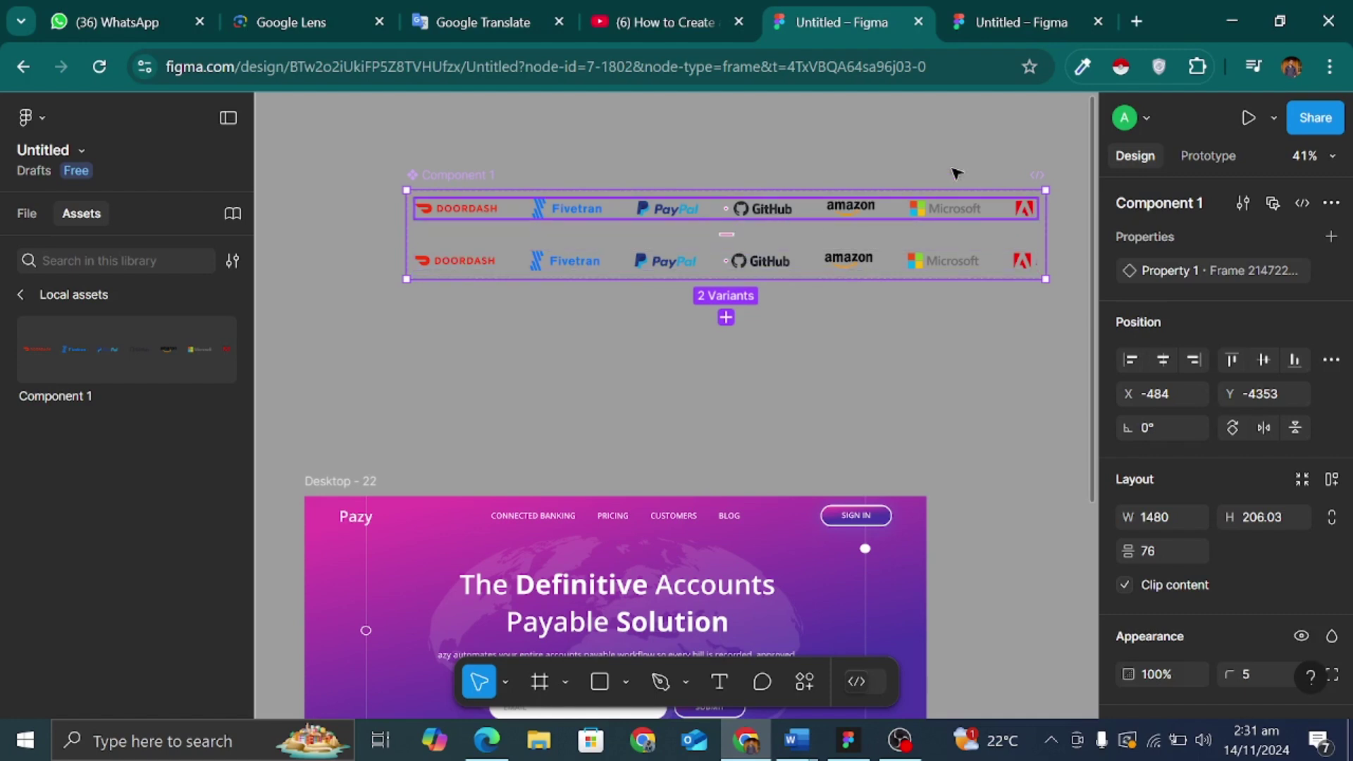
{"action": "left_click", "coordinate": [1195, 165]}
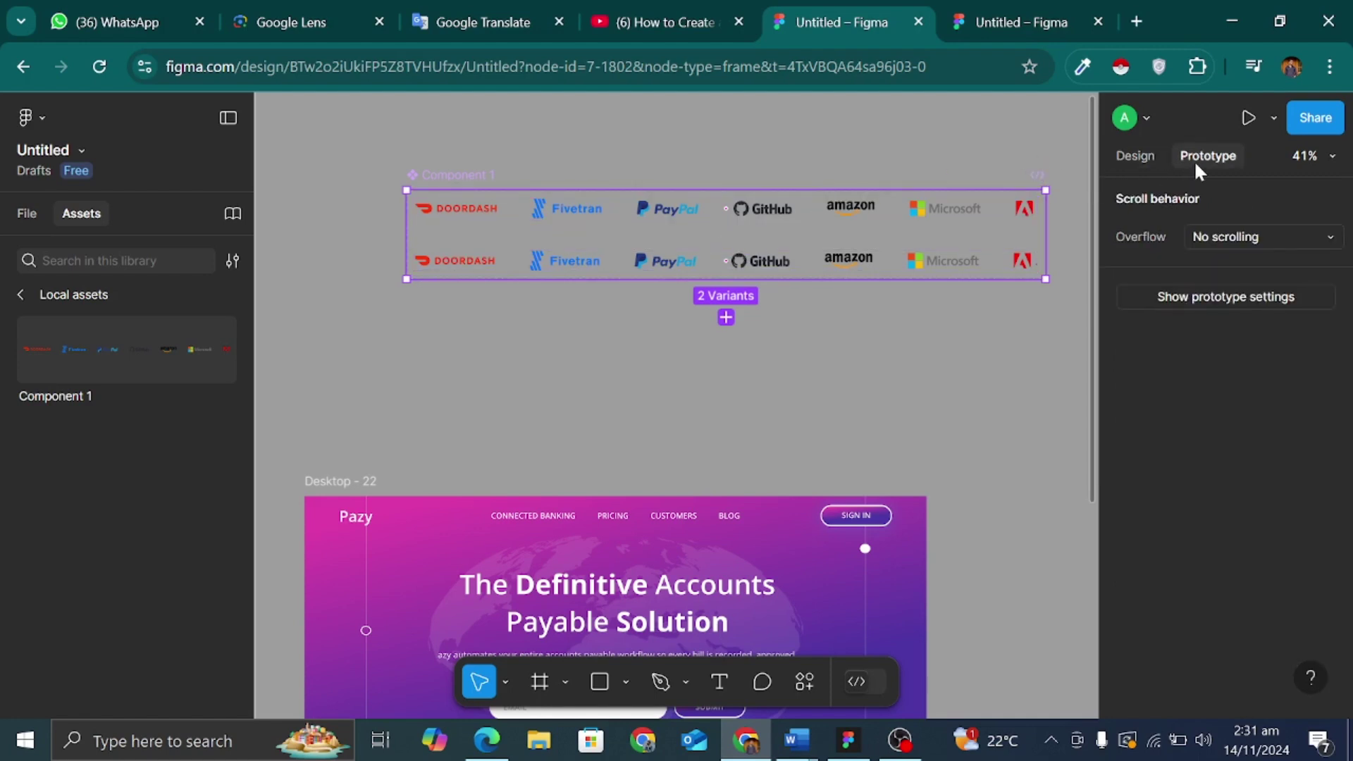
{"action": "left_click", "coordinate": [751, 205]}
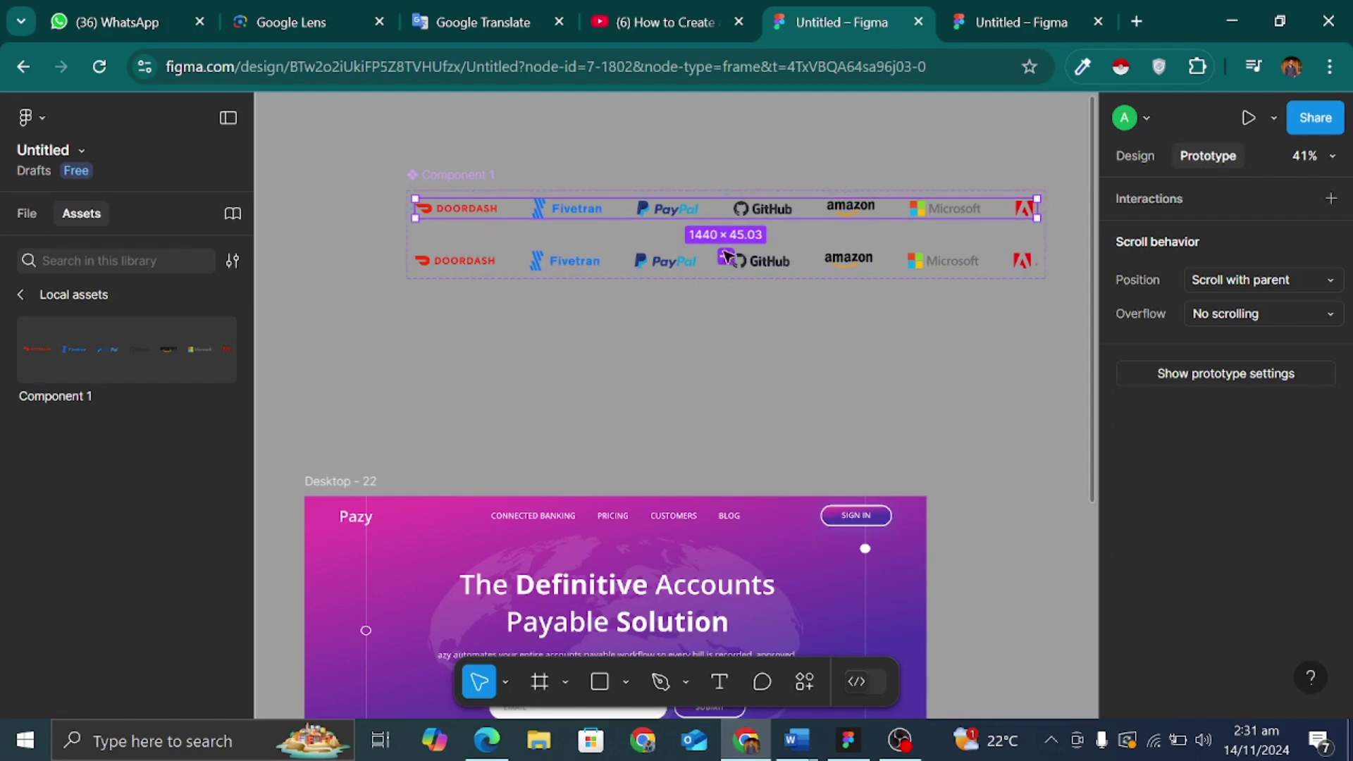
{"action": "left_click_drag", "start_coordinate": [726, 218], "coordinate": [728, 258]}
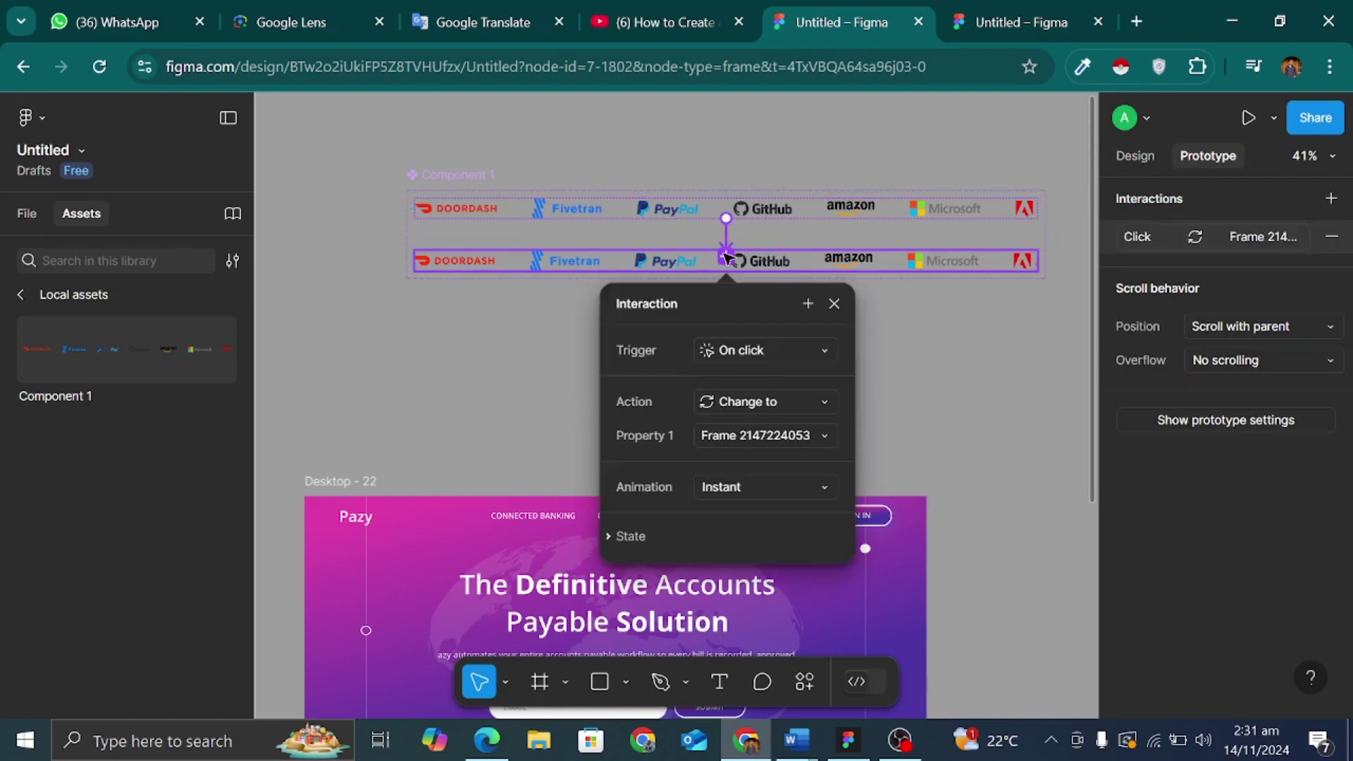
{"action": "left_click", "coordinate": [763, 351]}
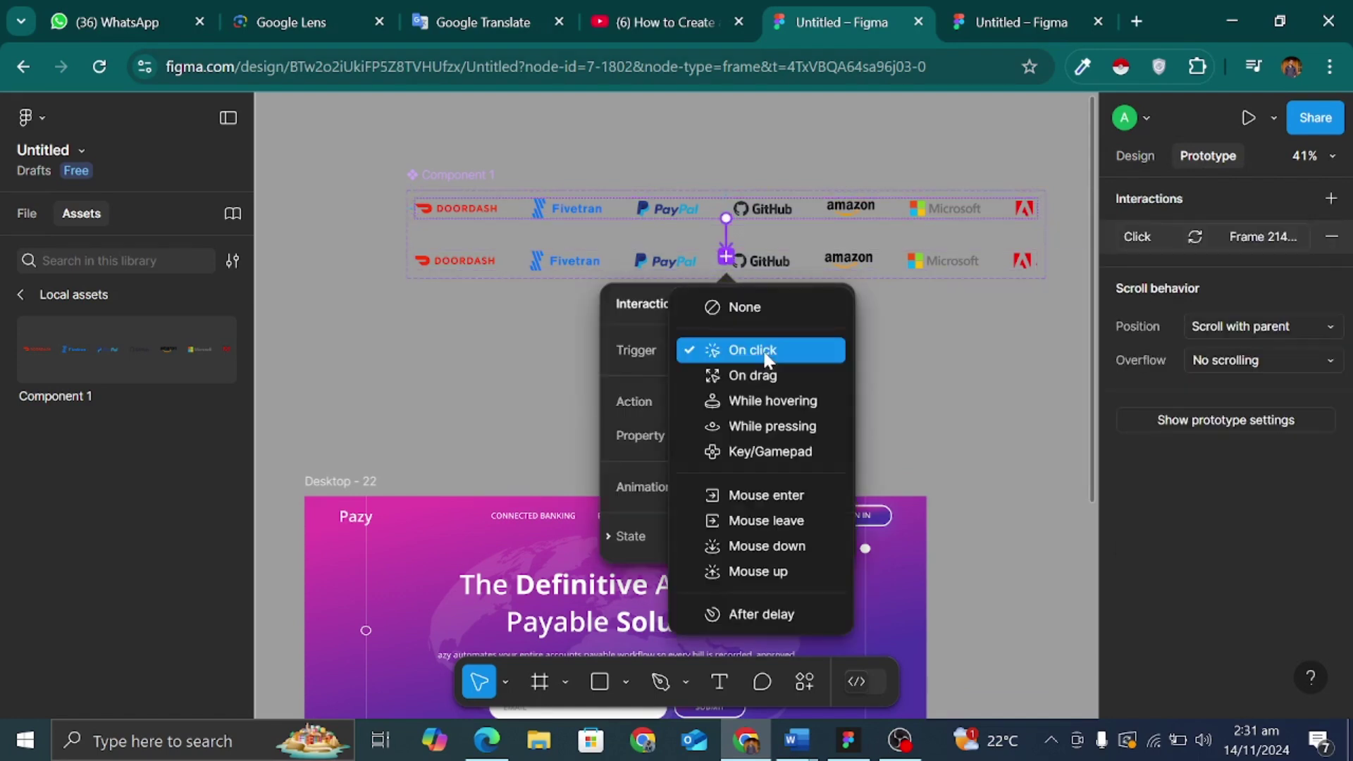
{"action": "left_click", "coordinate": [760, 615]}
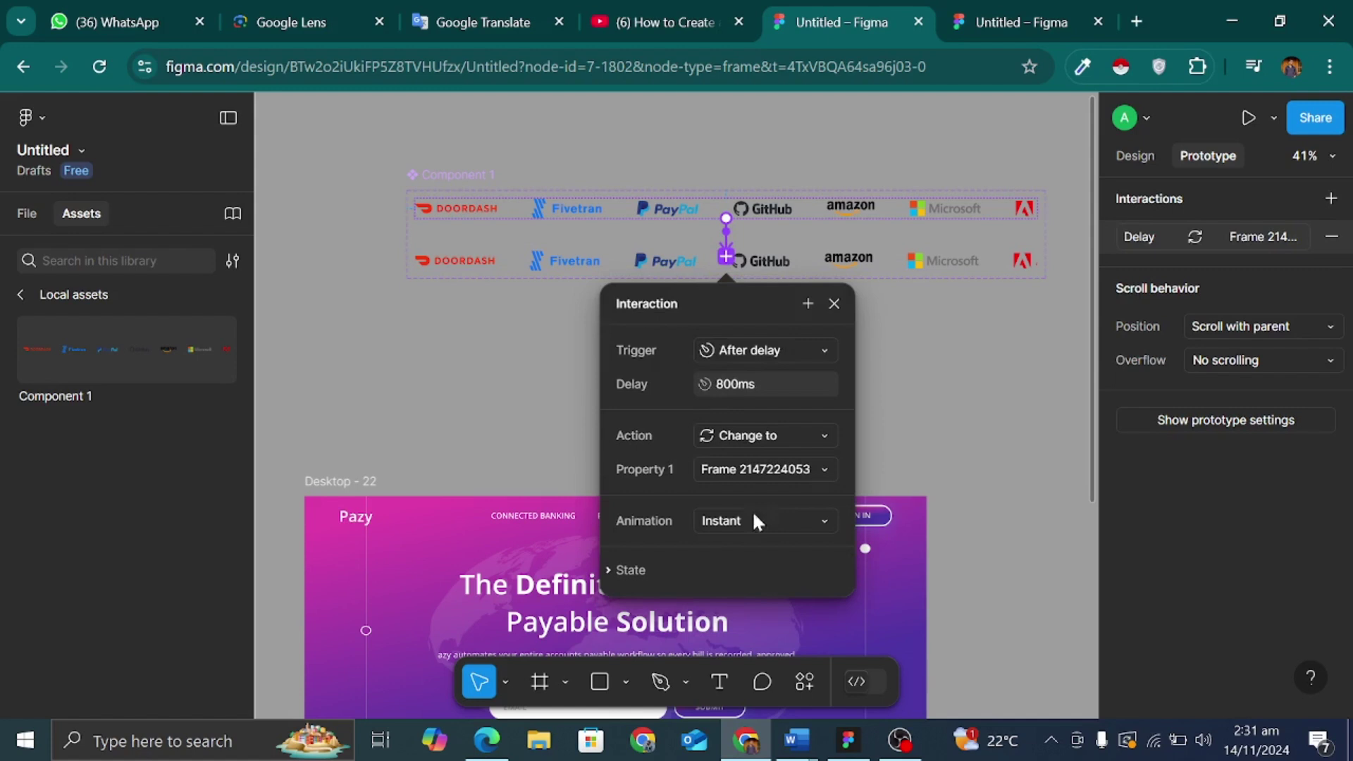
{"action": "left_click", "coordinate": [737, 387]}
{"action": "type", "text": "1ms"}
Step: Set the upper variant's transition to Smart animate with a Linear curve and a duration of 10000 ms
{"action": "left_click", "coordinate": [738, 520]}
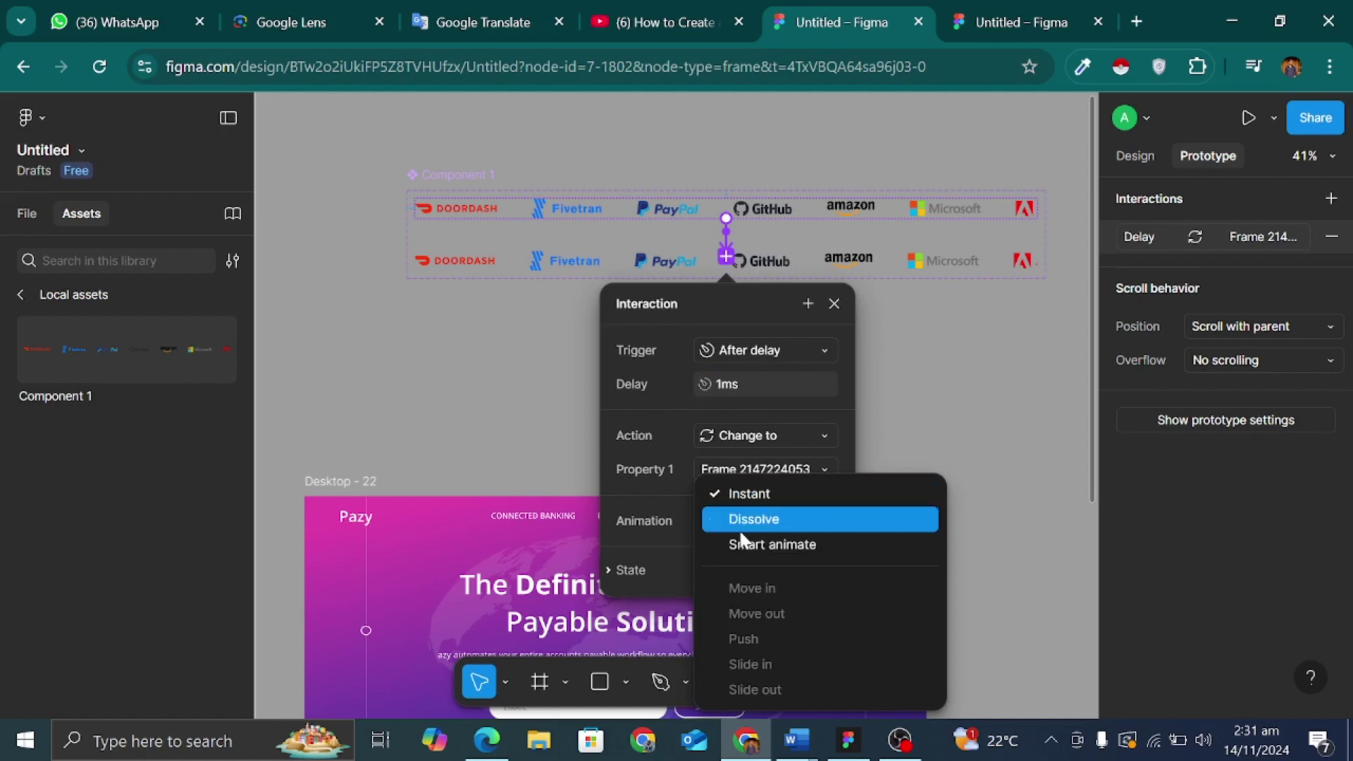
{"action": "left_click", "coordinate": [740, 544]}
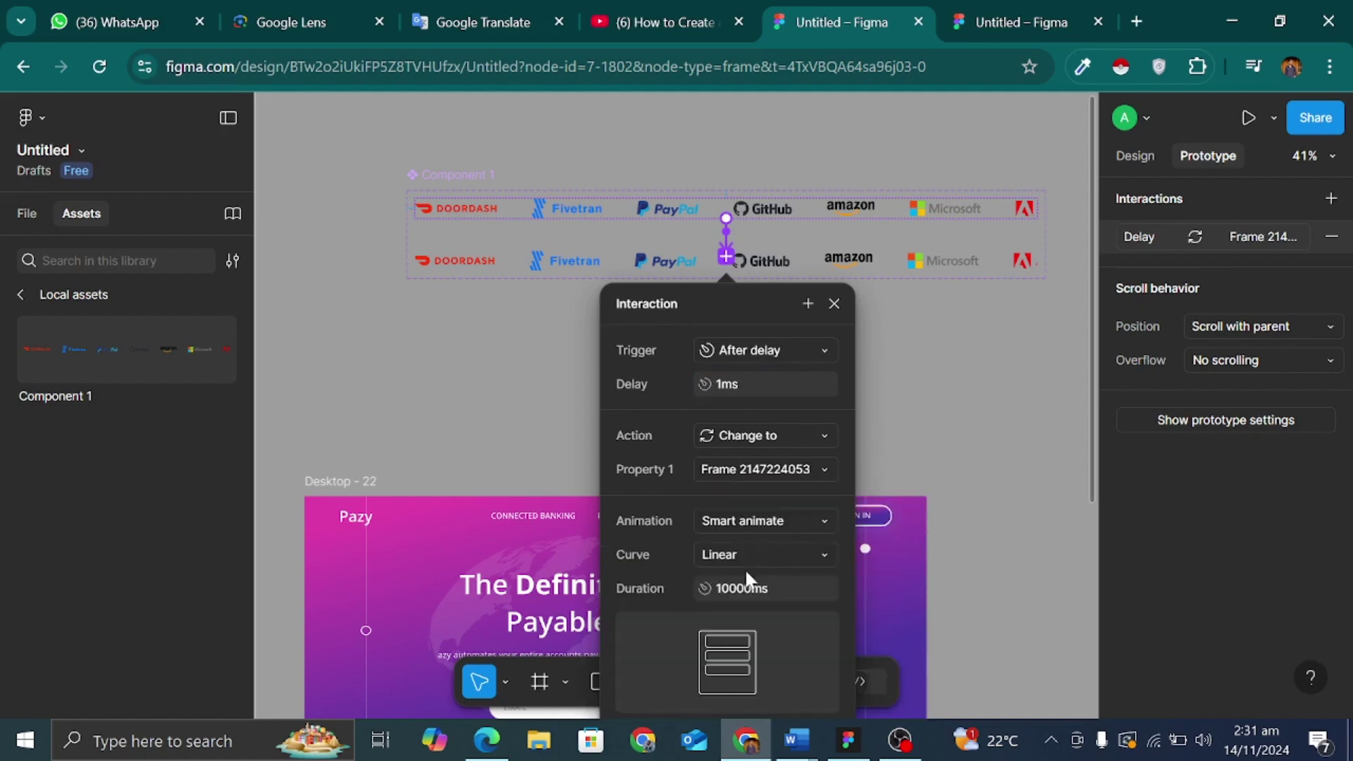
{"action": "scroll", "coordinate": [761, 504], "scroll_direction": "down", "scroll_amount": 3}
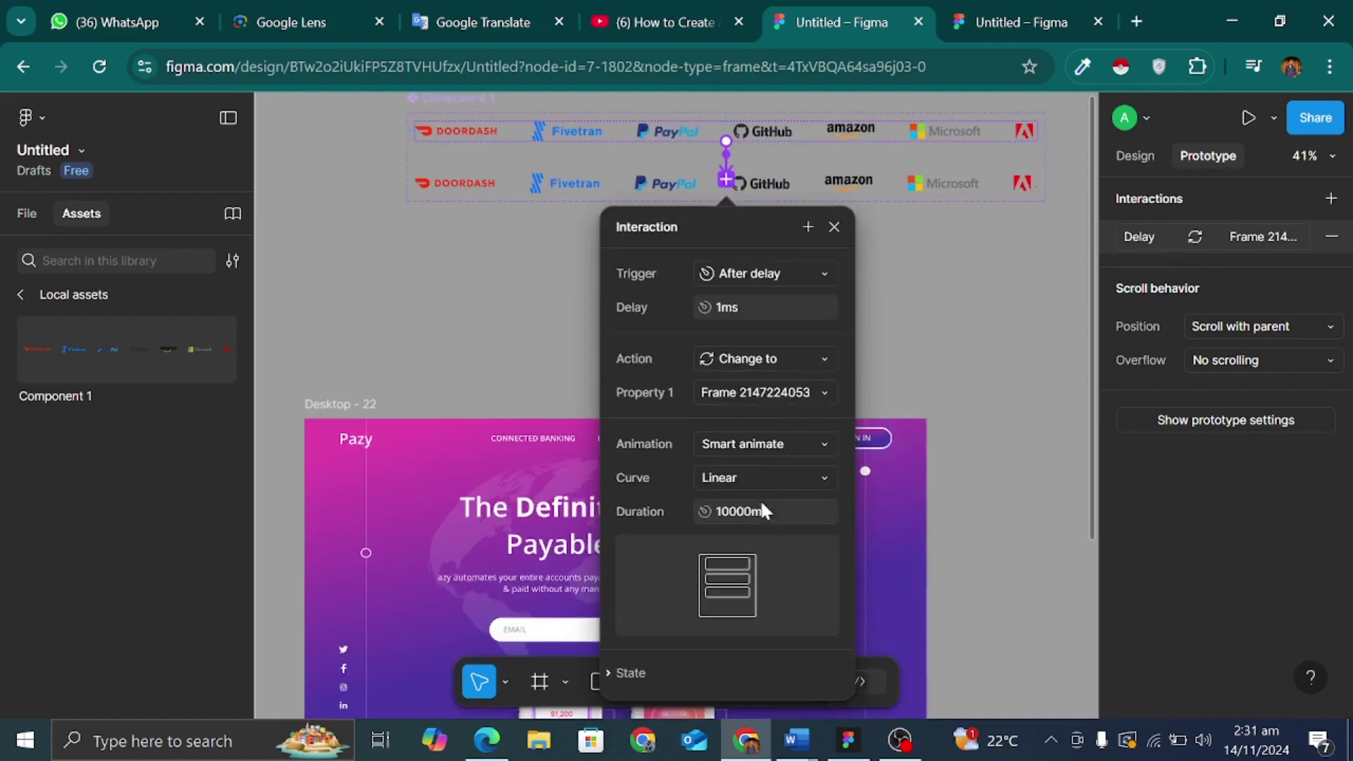
{"action": "left_click", "coordinate": [920, 386]}
Step: Link the lower logo variant back to the upper one with an After delay trigger of 1 ms
{"action": "left_click", "coordinate": [740, 177]}
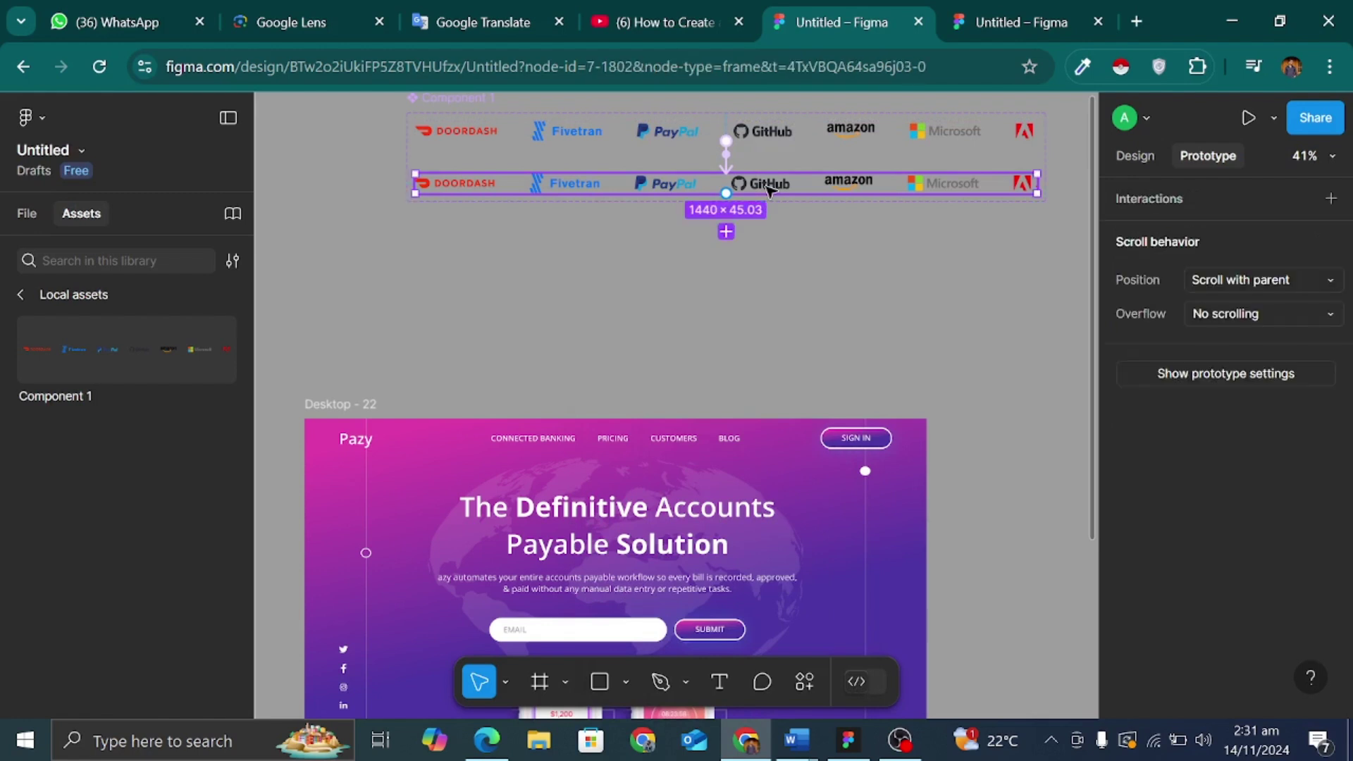
{"action": "left_click_drag", "start_coordinate": [741, 172], "coordinate": [736, 137]}
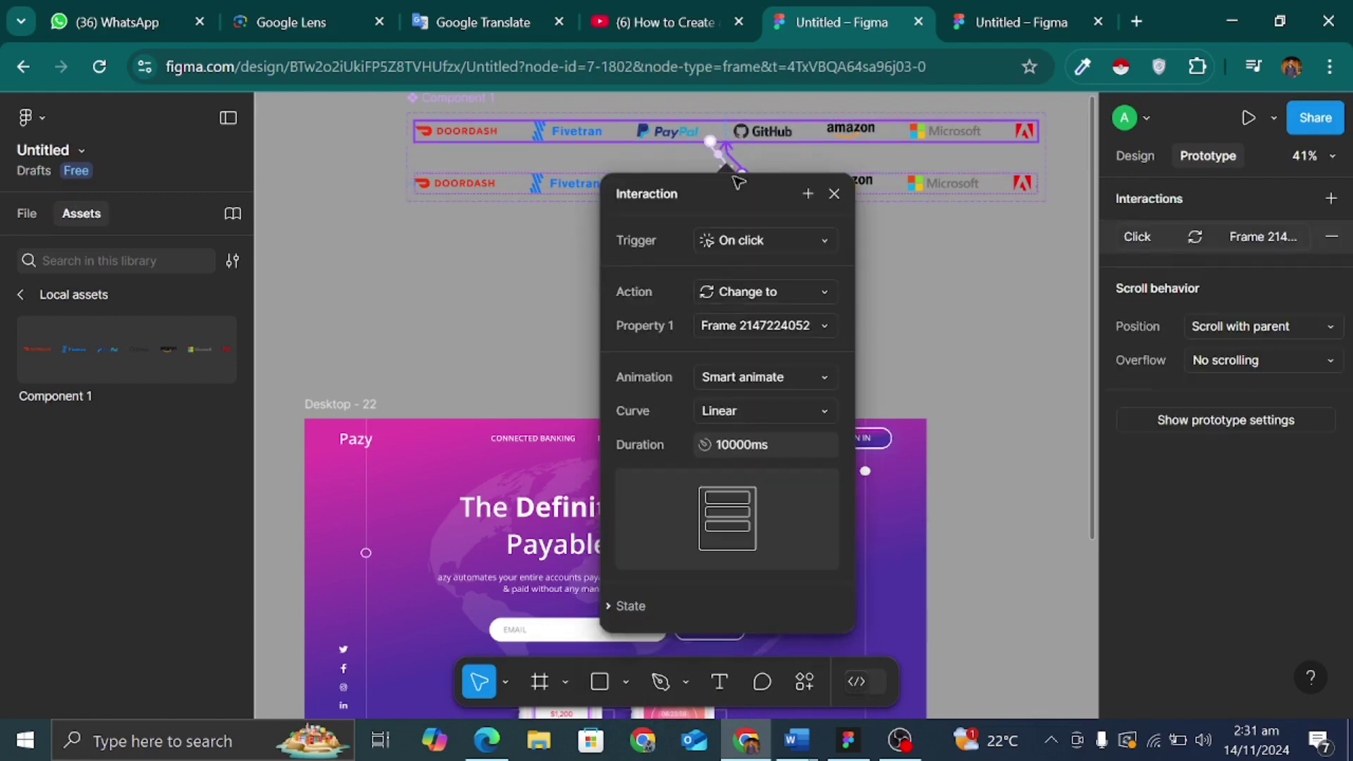
{"action": "left_click", "coordinate": [774, 239]}
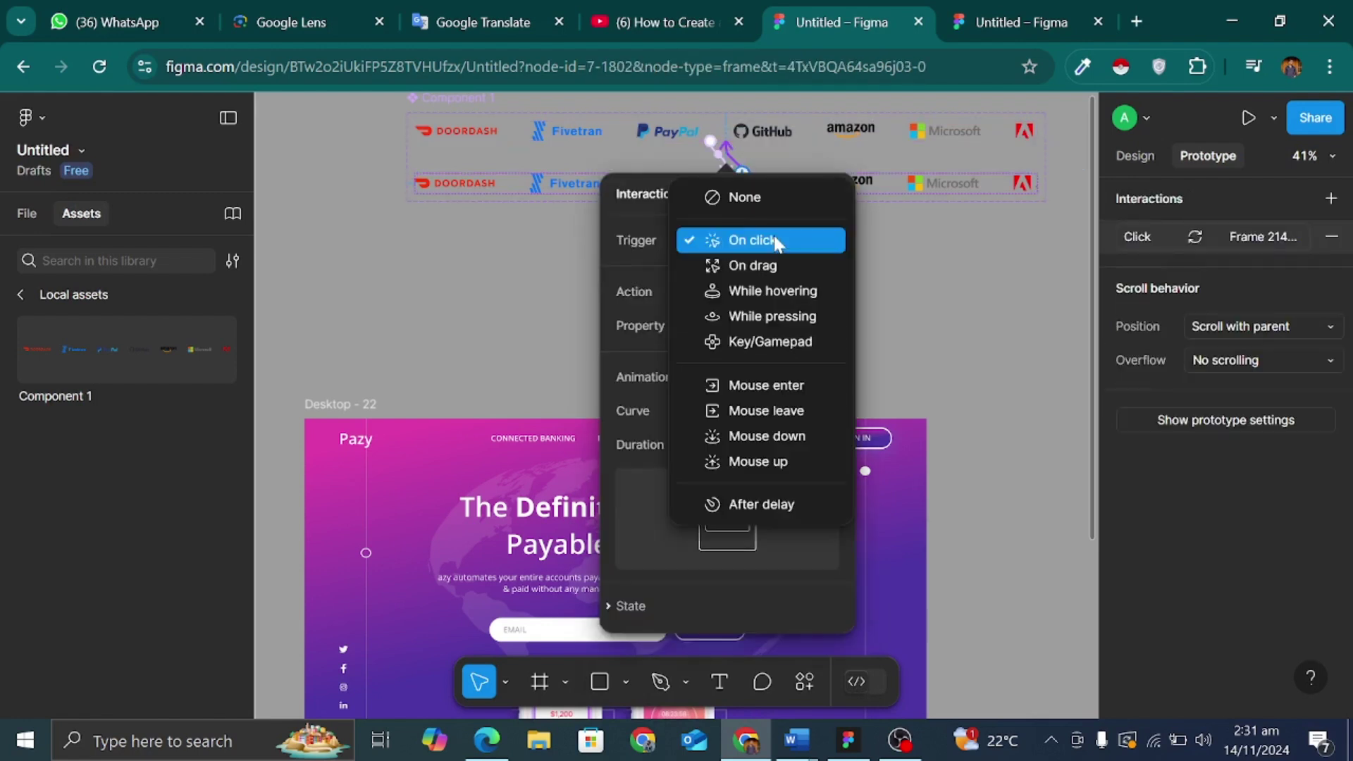
{"action": "left_click", "coordinate": [747, 504]}
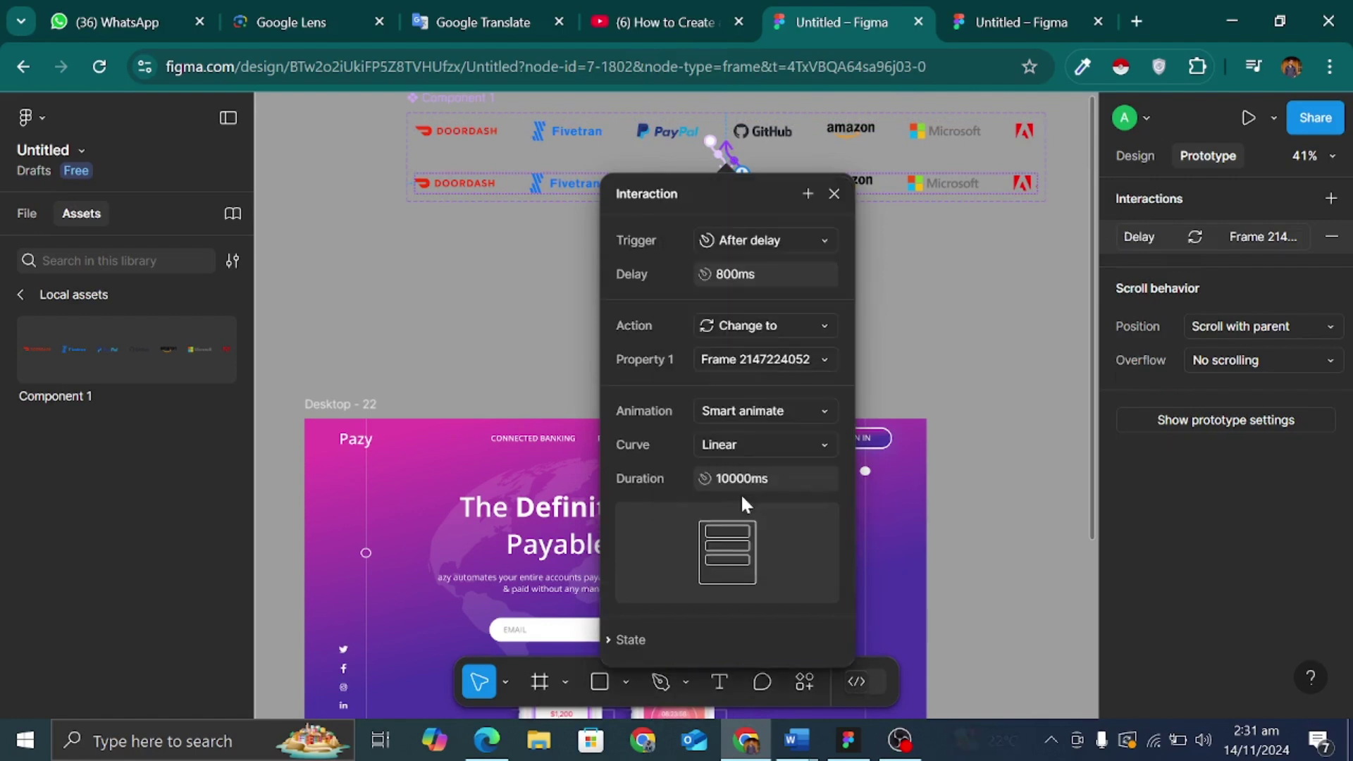
{"action": "left_click", "coordinate": [739, 273]}
{"action": "key", "text": "BackSpace"}
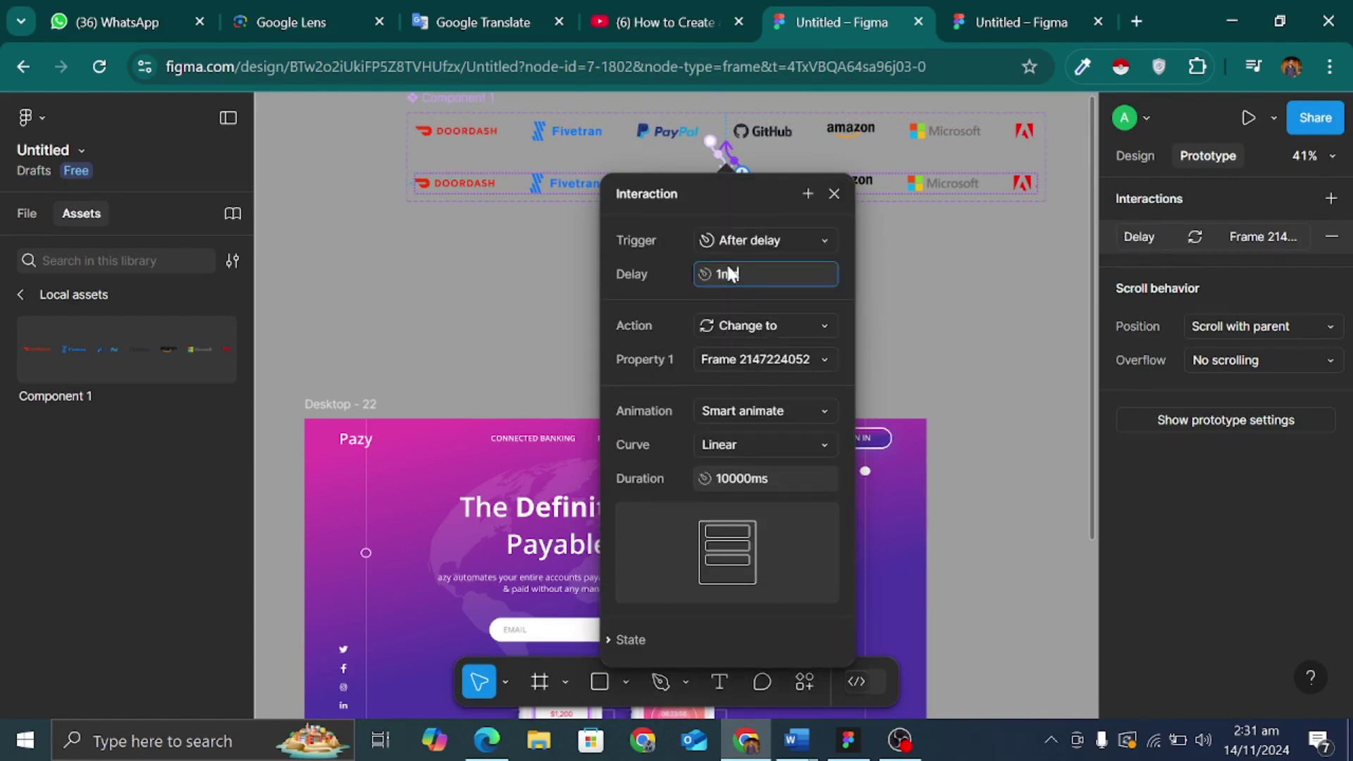
{"action": "type", "text": "1ms"}
Step: Set the animation of the lower variant's return interaction to Instant
{"action": "left_click", "coordinate": [752, 413]}
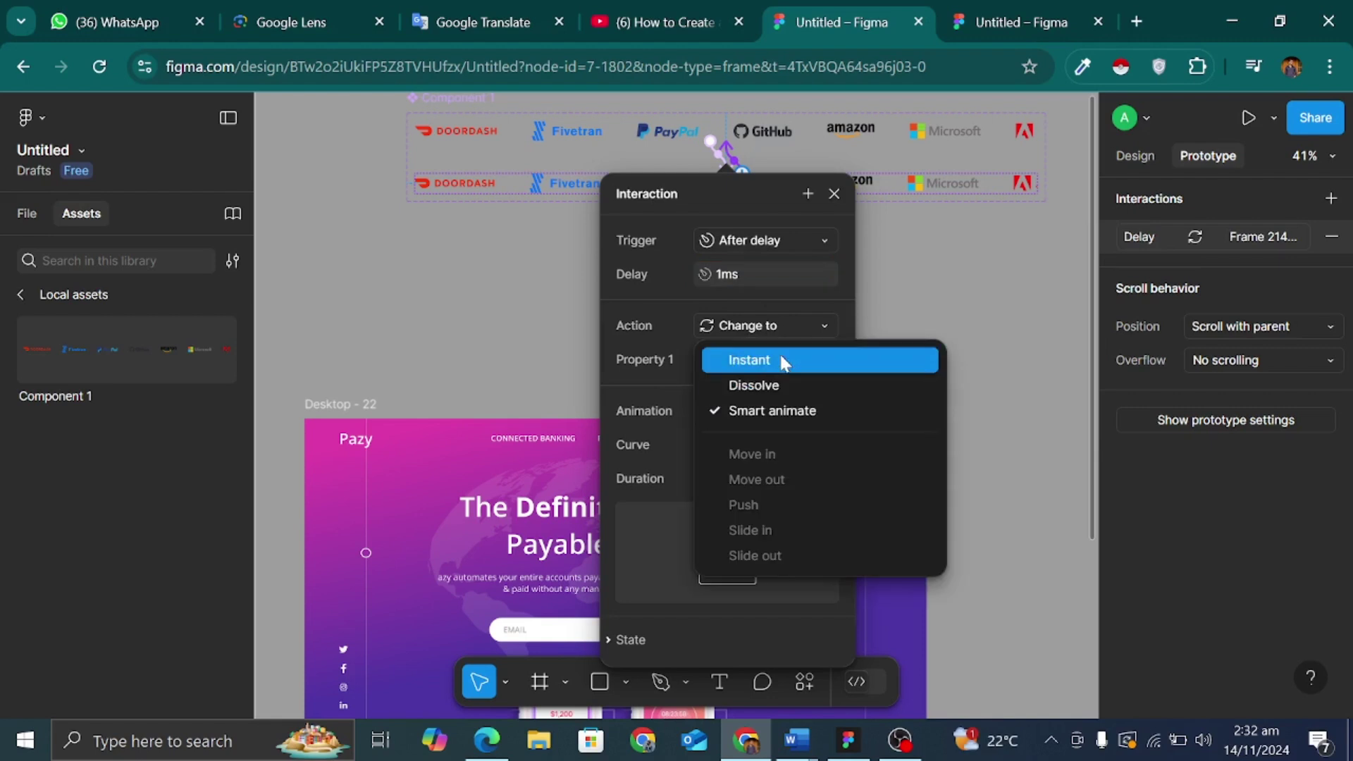
{"action": "left_click", "coordinate": [784, 360]}
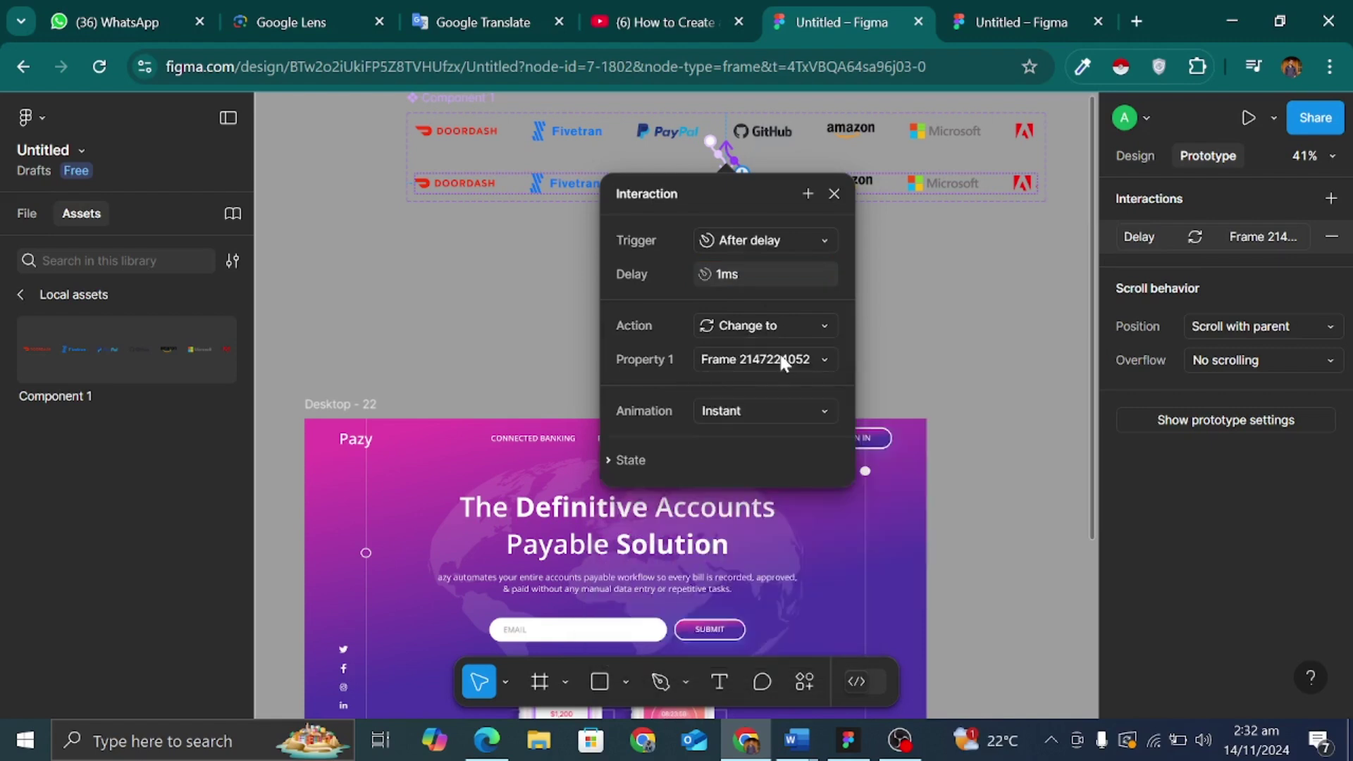
{"action": "left_click", "coordinate": [894, 354]}
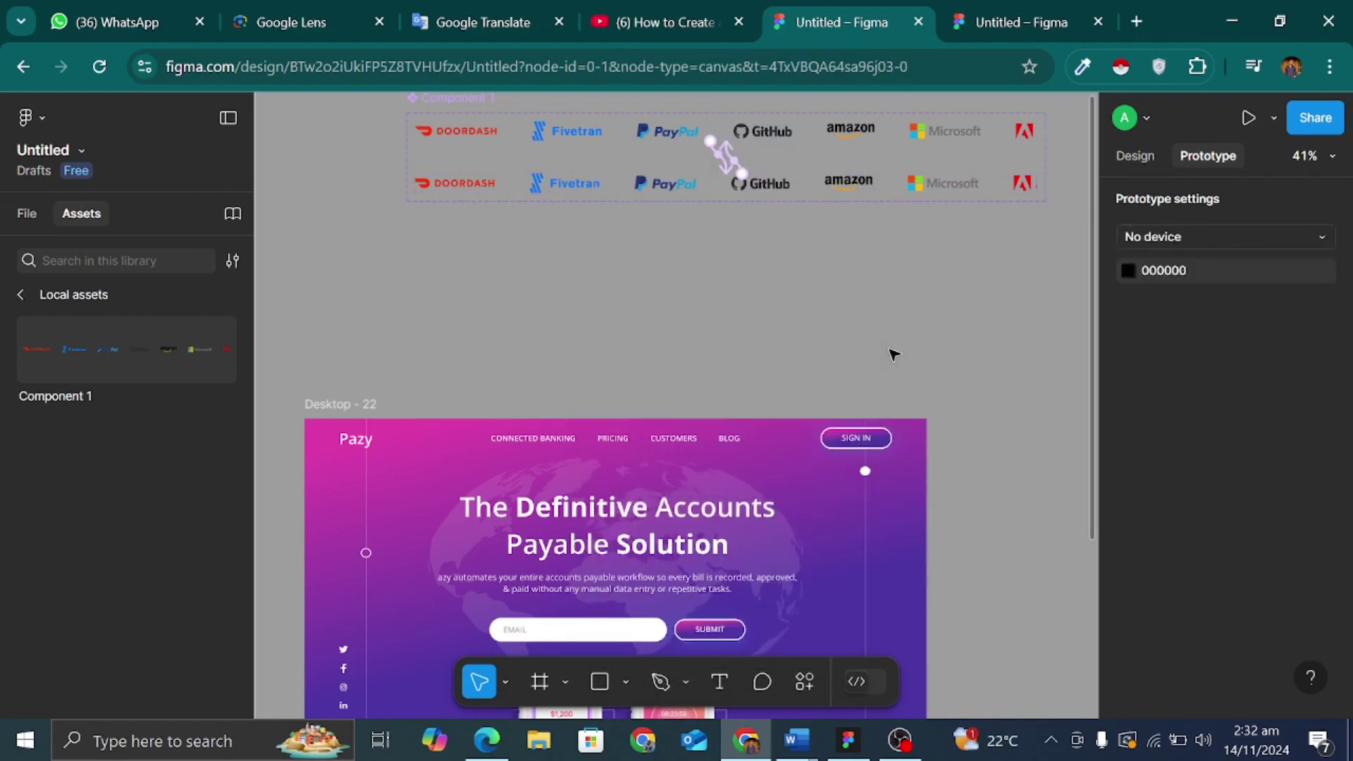
Step: Place an instance of Component 1 on the Desktop - 22 frame, 50 px below the "Trusted by Finance leaders at" heading
{"action": "scroll", "coordinate": [894, 354], "scroll_direction": "down", "scroll_amount": 4}
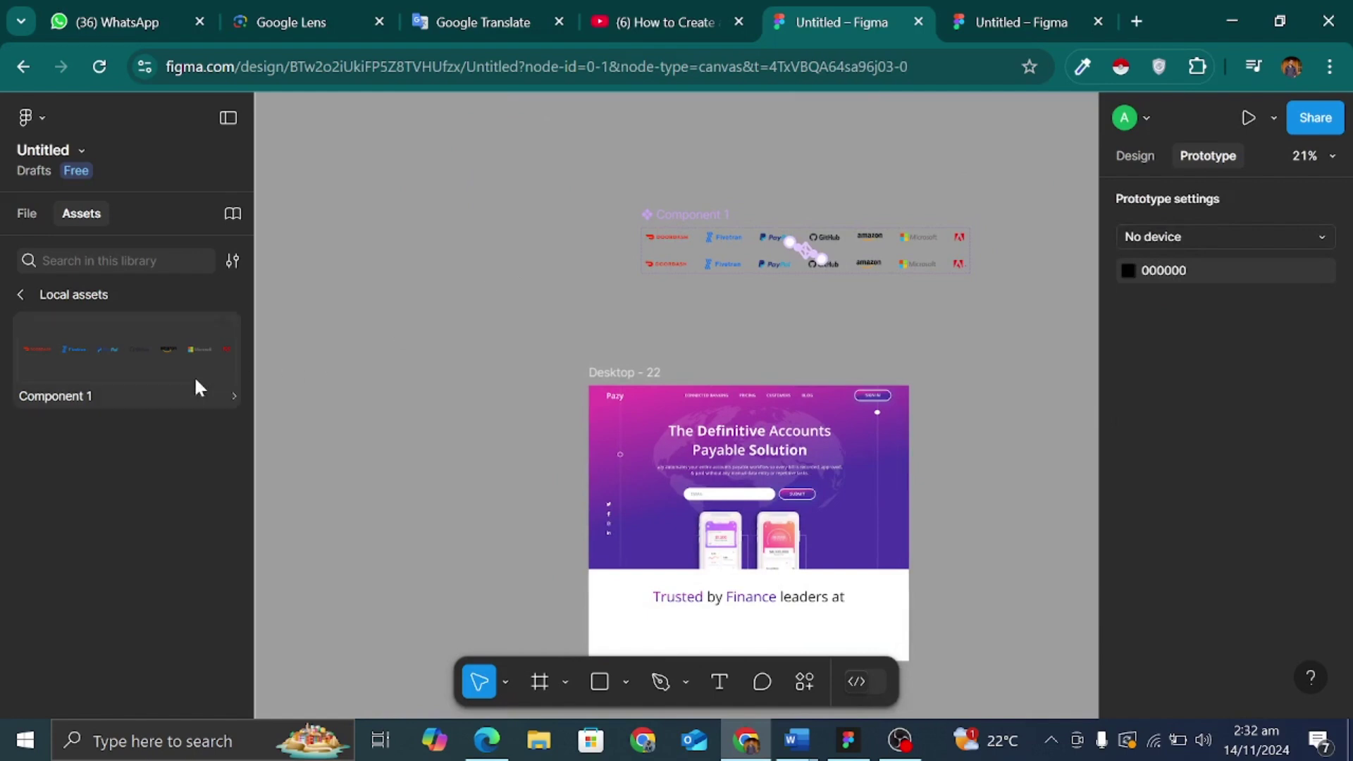
{"action": "left_click_drag", "start_coordinate": [199, 387], "coordinate": [806, 654]}
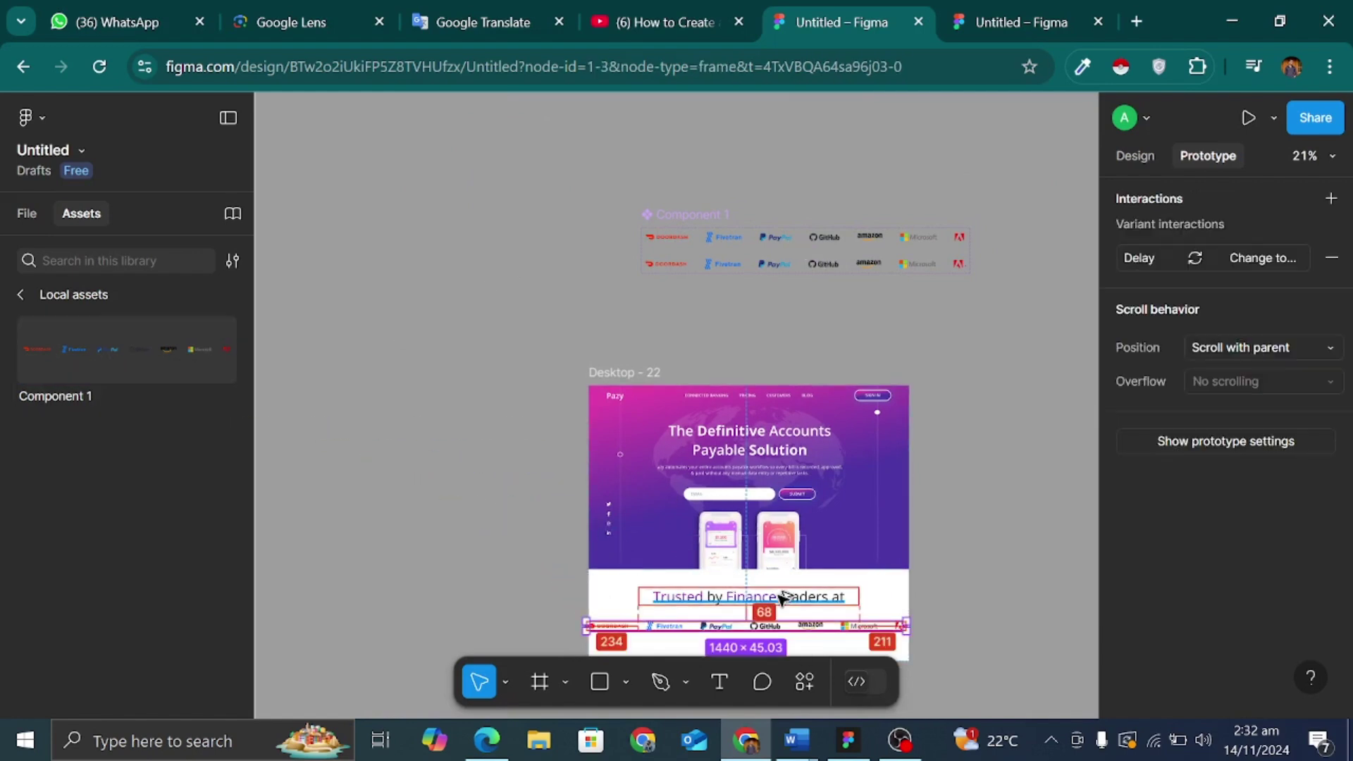
{"action": "key", "text": "shift+Up"}
{"action": "key", "text": "shift+Up"}
{"action": "key", "text": "shift+Up"}
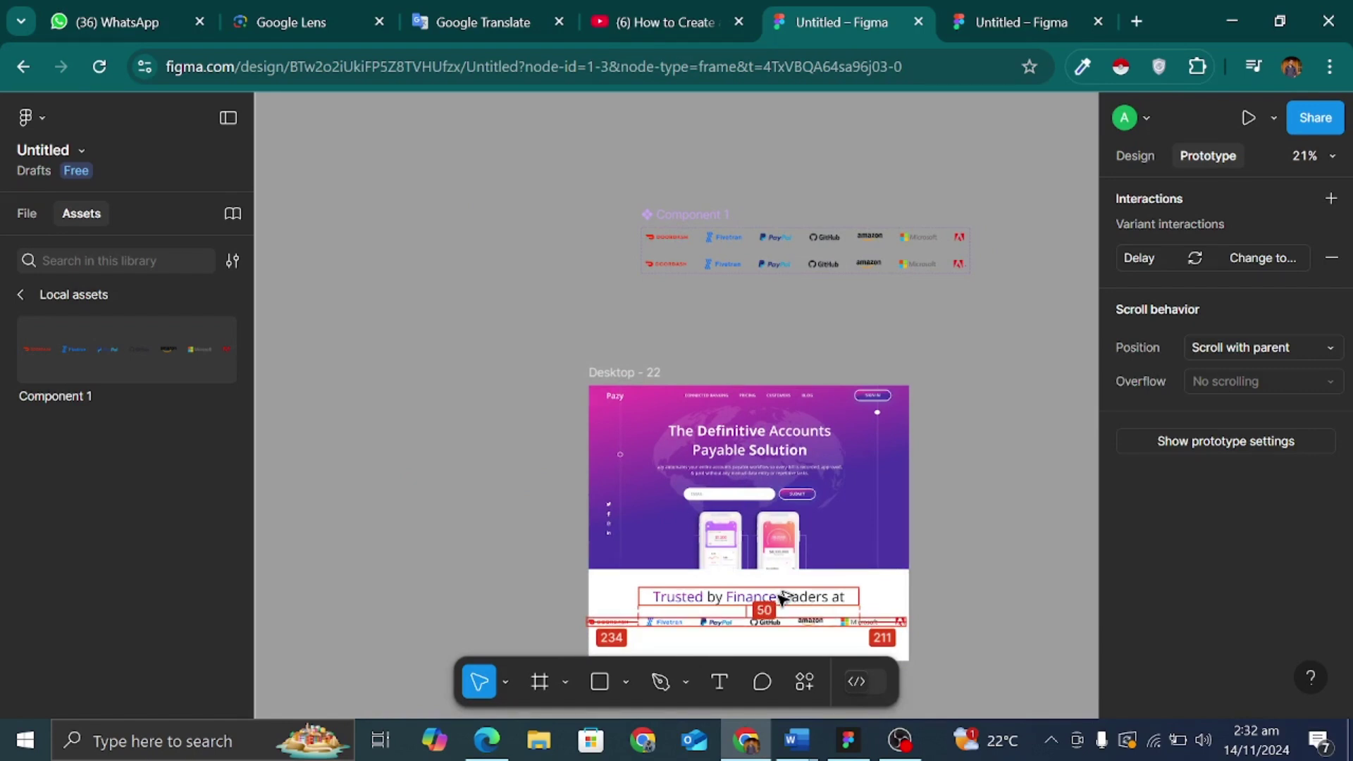
{"action": "scroll", "coordinate": [781, 599], "scroll_direction": "down", "scroll_amount": 1}
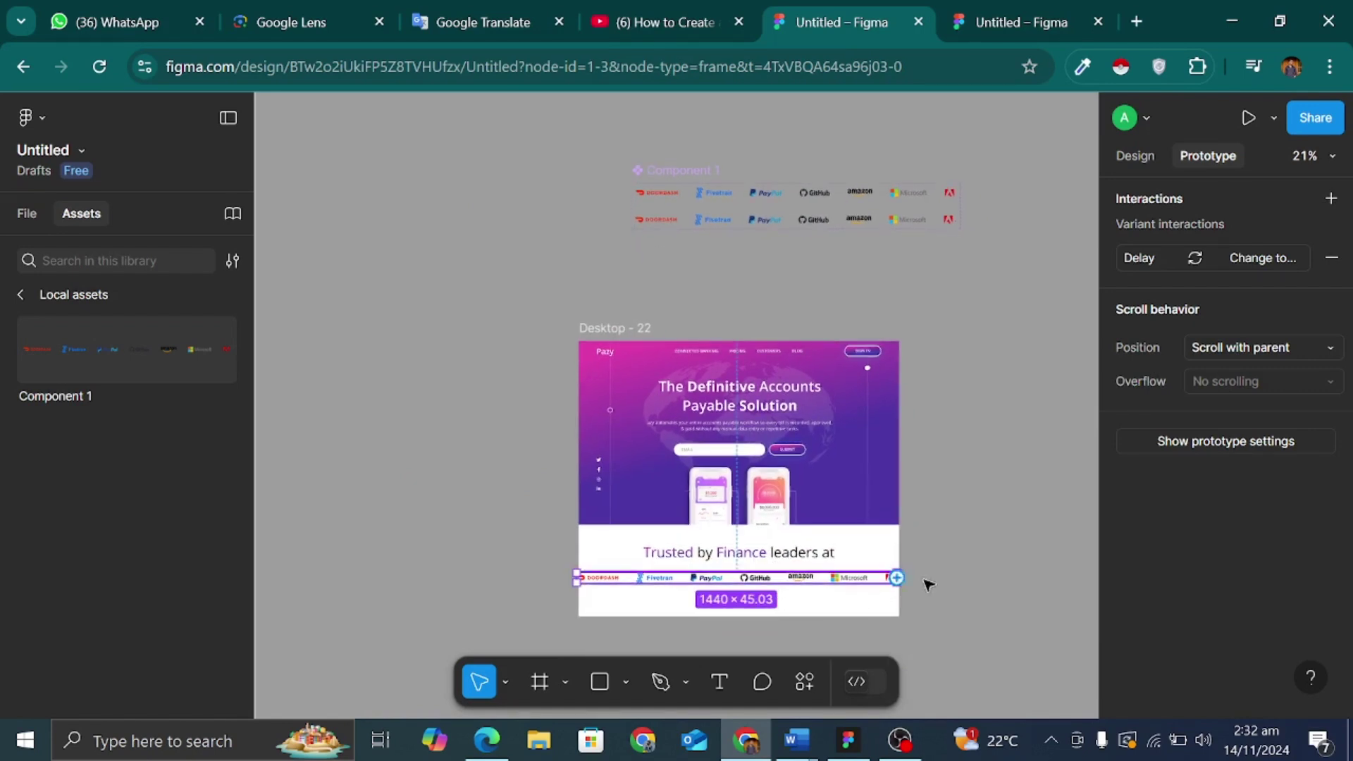
{"action": "left_click", "coordinate": [948, 577]}
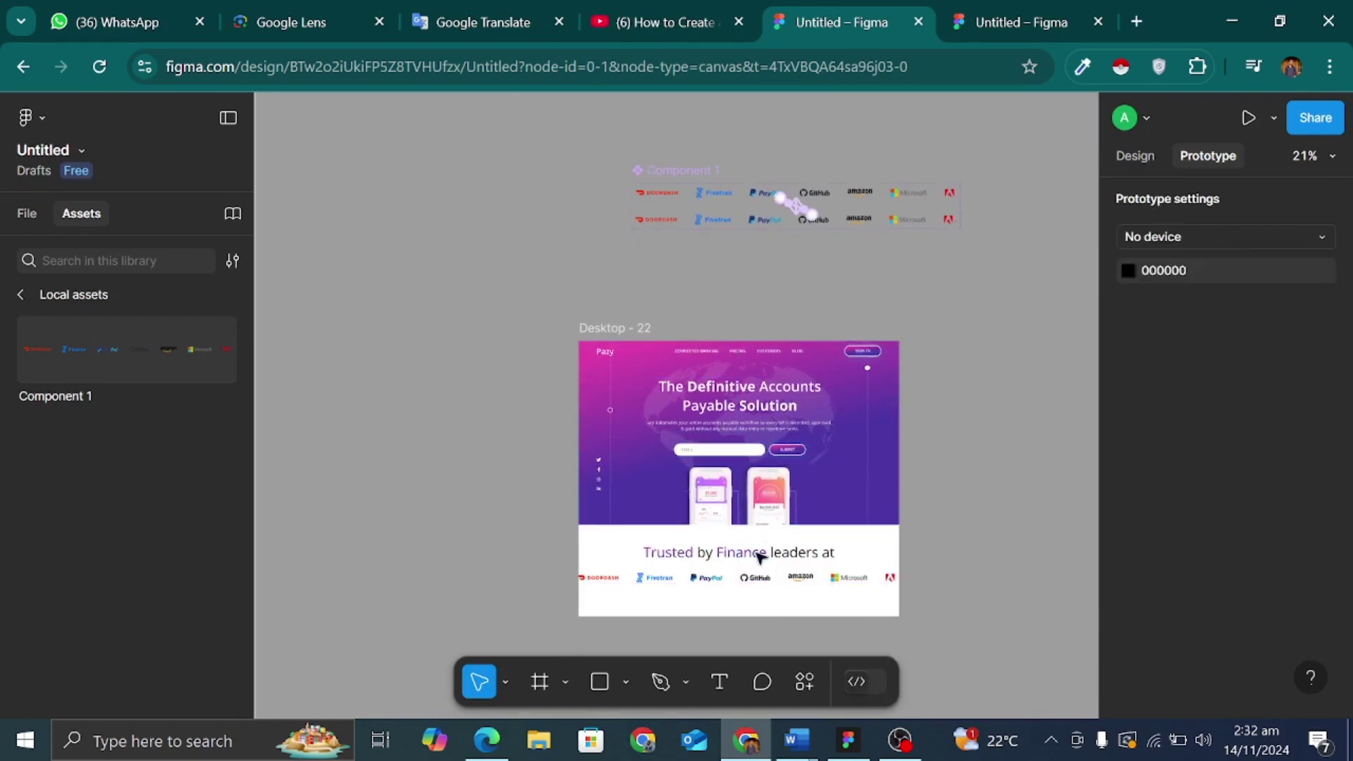
Step: Center the logo carousel instance horizontally within the page frame
{"action": "left_click", "coordinate": [758, 576]}
{"action": "left_click", "coordinate": [1157, 160]}
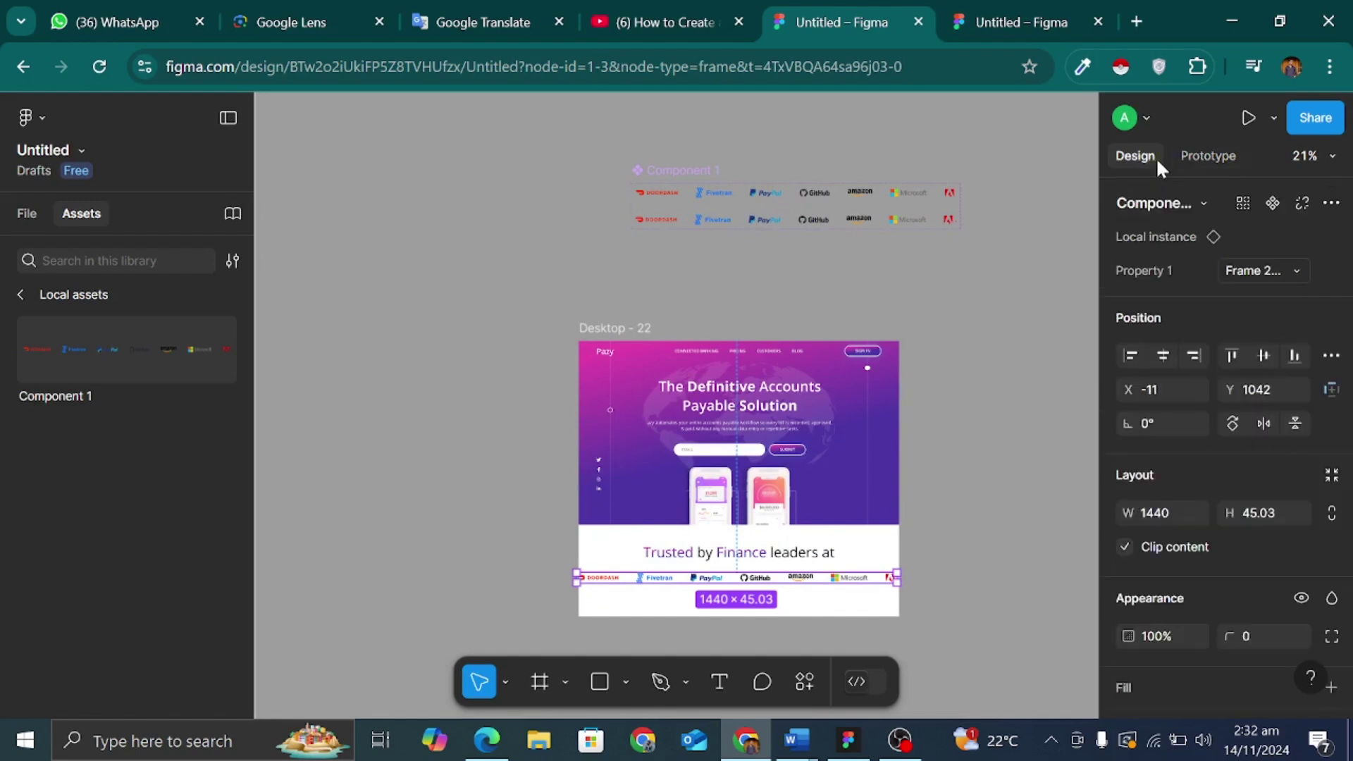
{"action": "left_click", "coordinate": [1163, 356]}
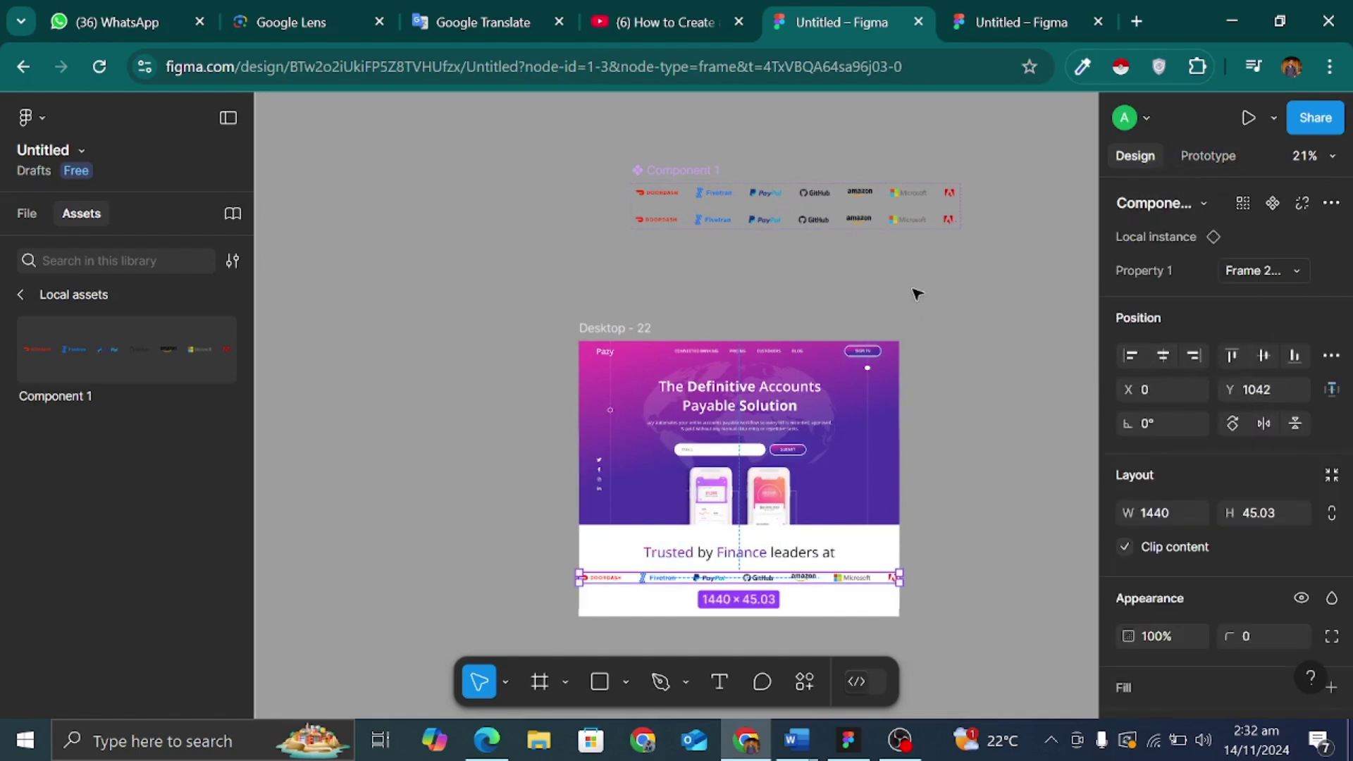
Step: Preview the Desktop - 22 frame as a full-screen prototype and check the logo carousel's scrolling below the heading
{"action": "left_click", "coordinate": [635, 325]}
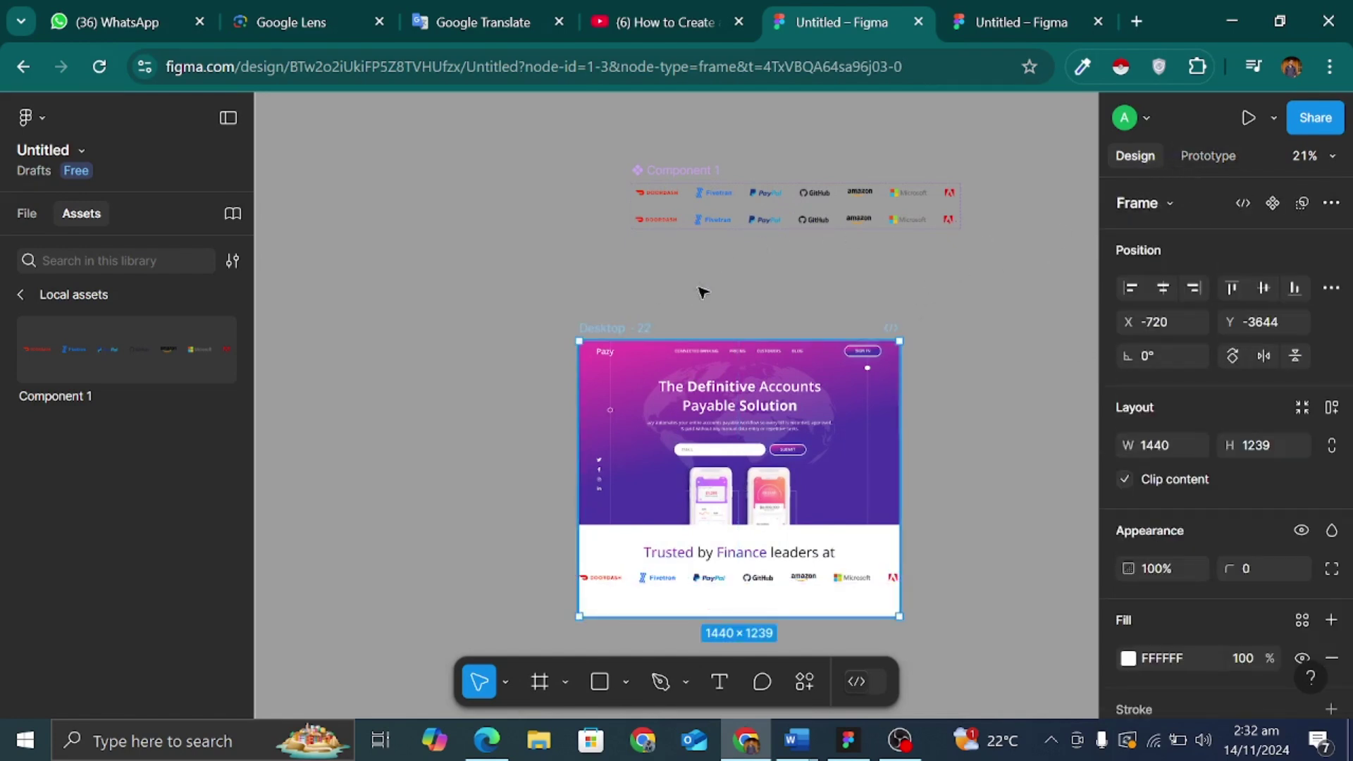
{"action": "left_click", "coordinate": [1249, 115]}
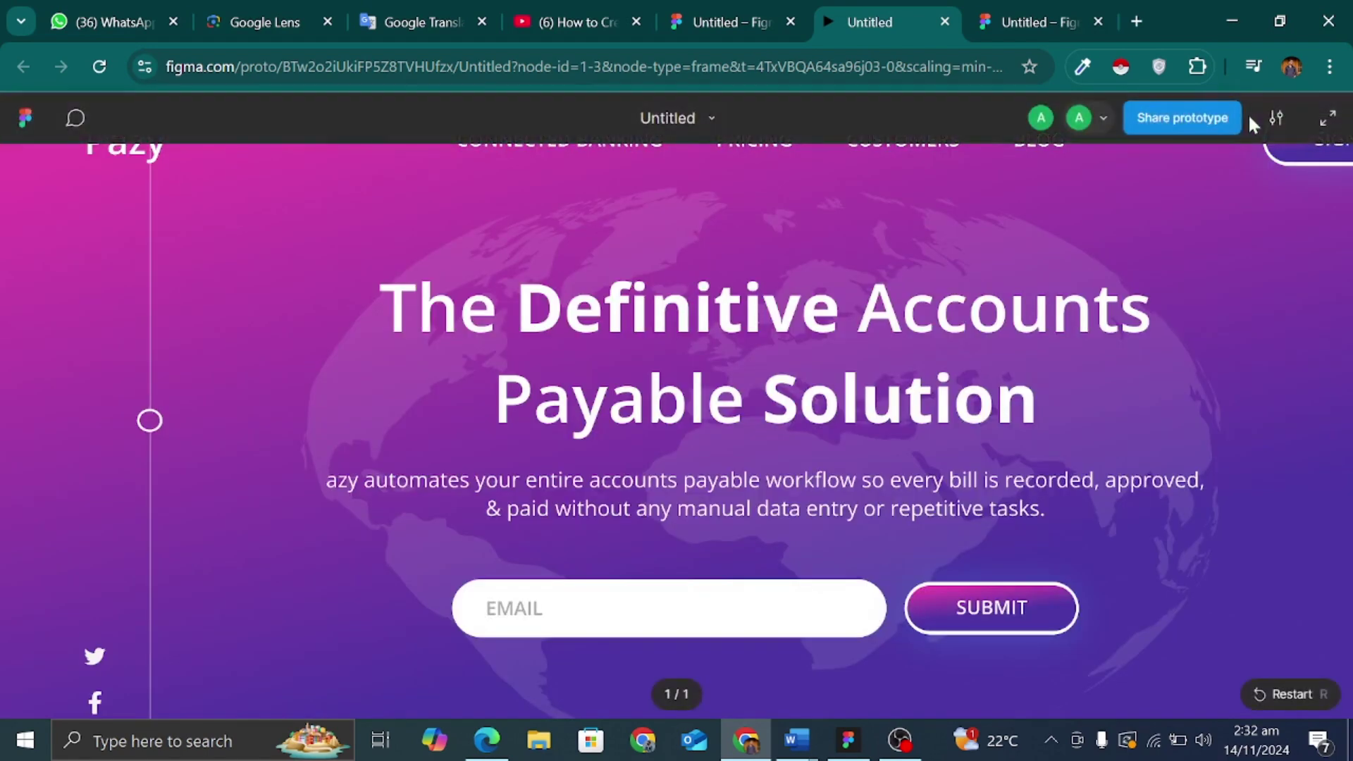
{"action": "left_click", "coordinate": [1326, 117]}
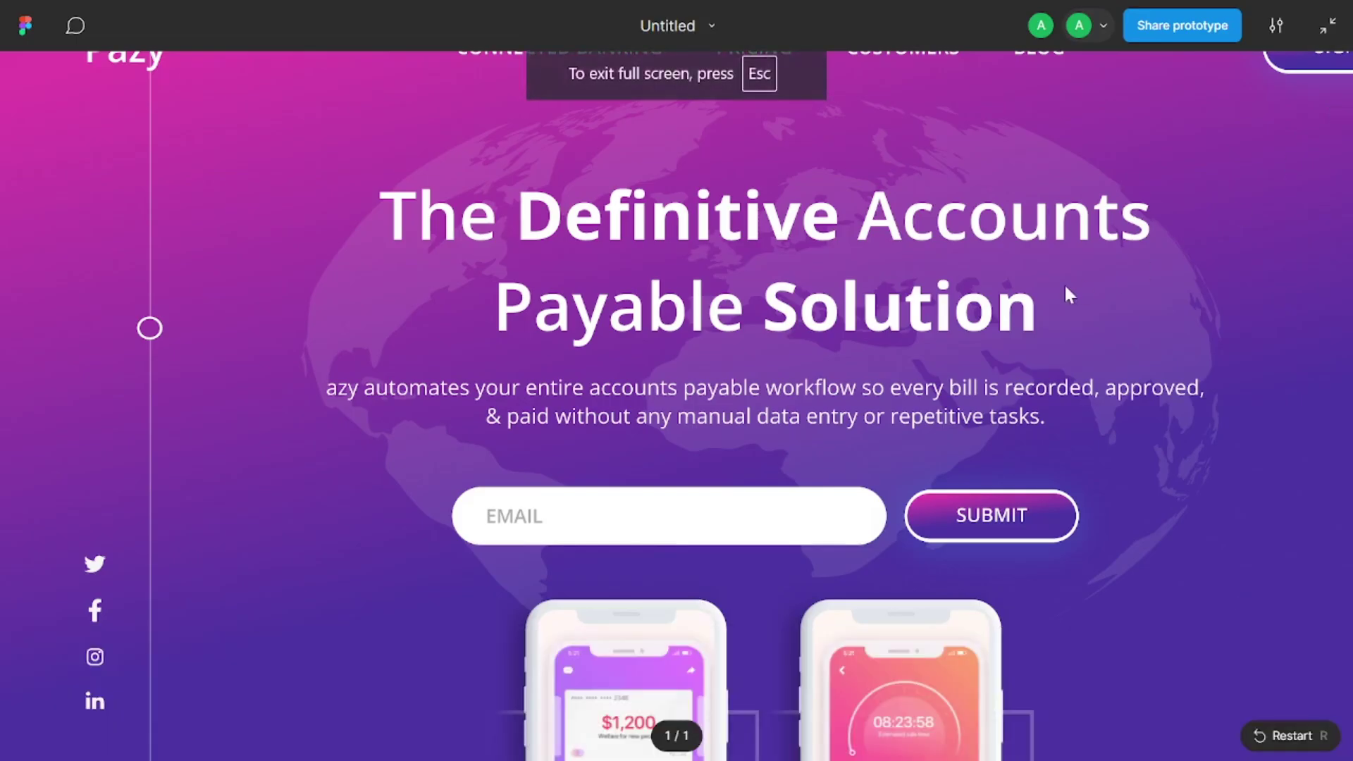
{"action": "scroll", "coordinate": [1066, 294], "scroll_direction": "down", "scroll_amount": 10}
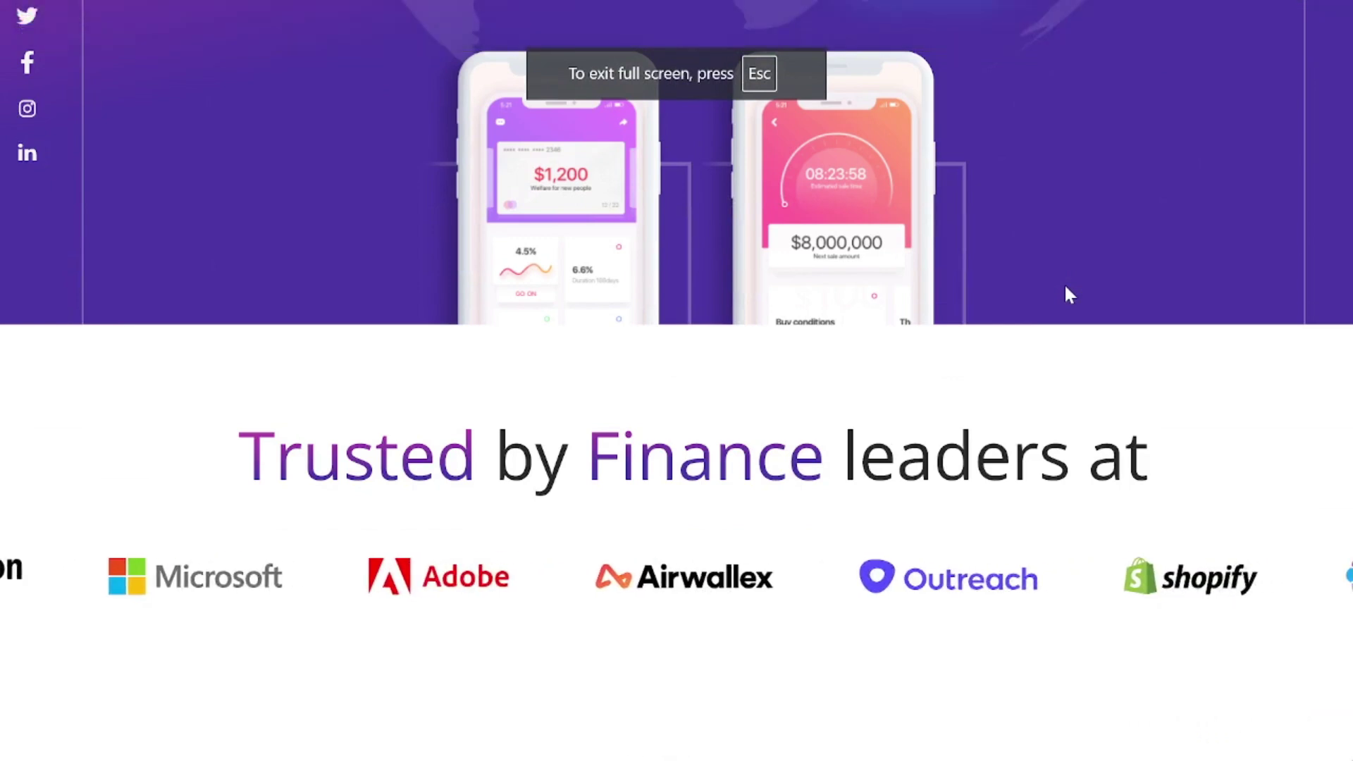